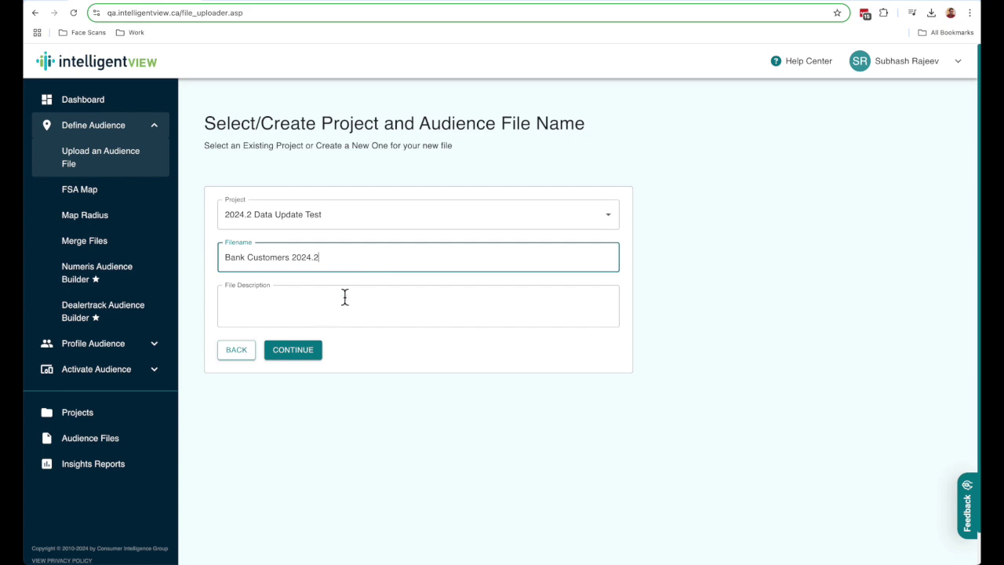
Confirm the Bank Customers 2024.2 file in the 2024.2 Data Update Test project, and open the Upper Beaches Postal Codes audience file.
left_click(314, 355)
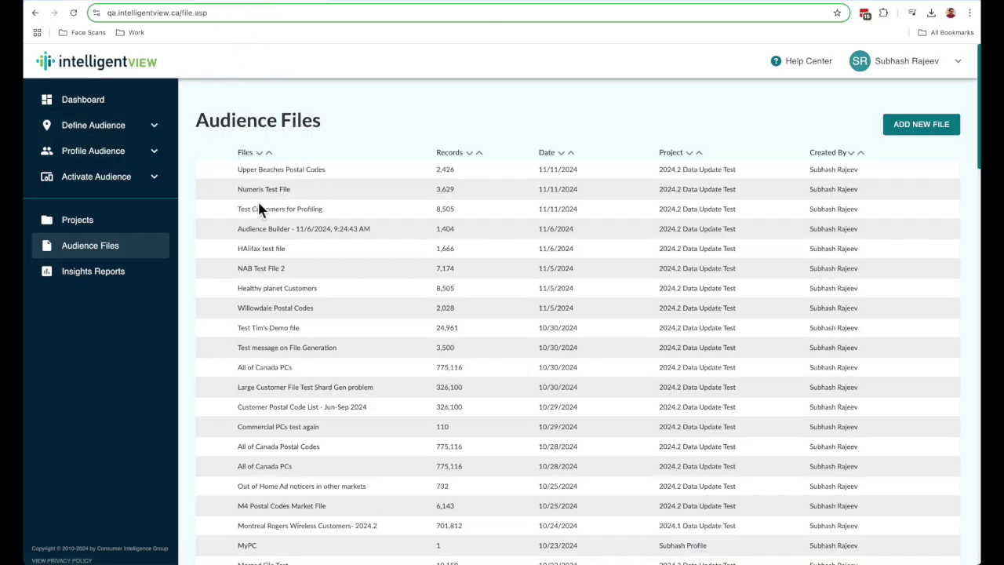
left_click(312, 176)
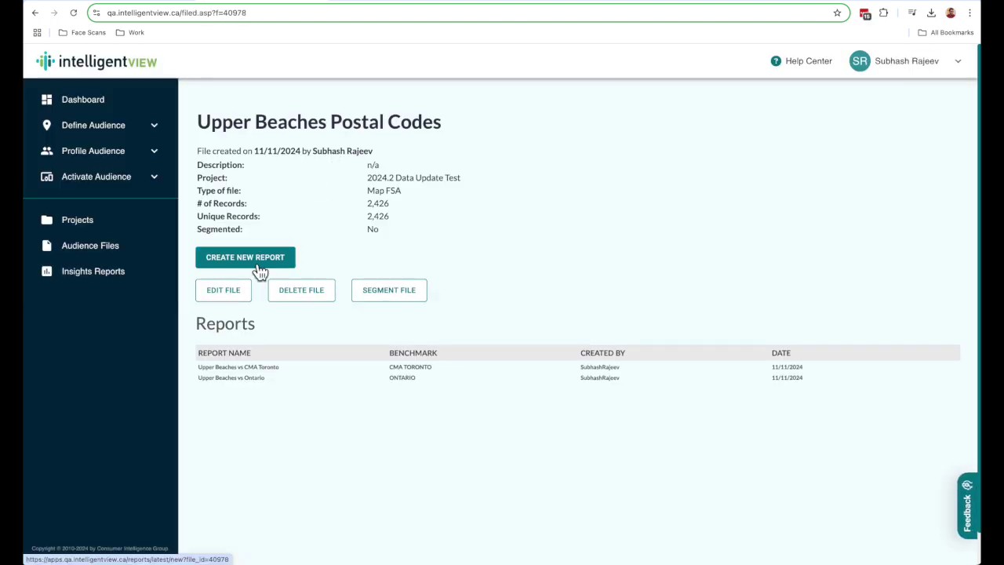
Start a new insights report for an audience profile and choose NUNAVUT as its audience file.
left_click(163, 161)
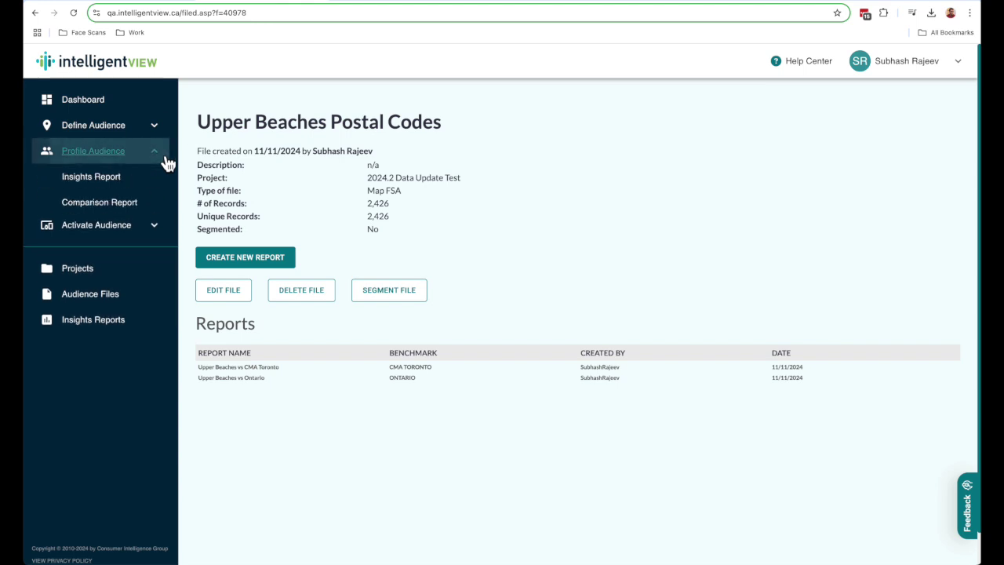
left_click(145, 184)
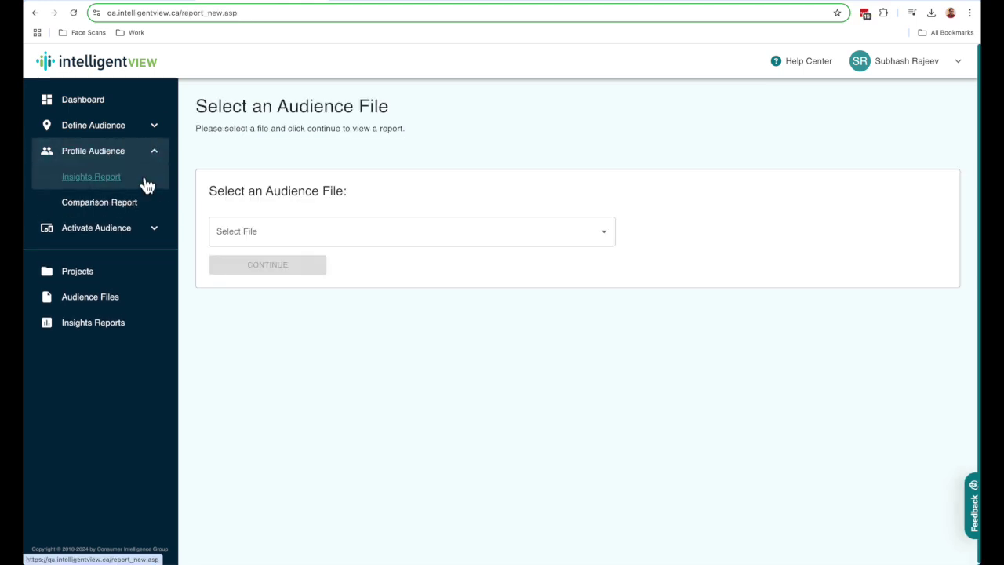
left_click(444, 234)
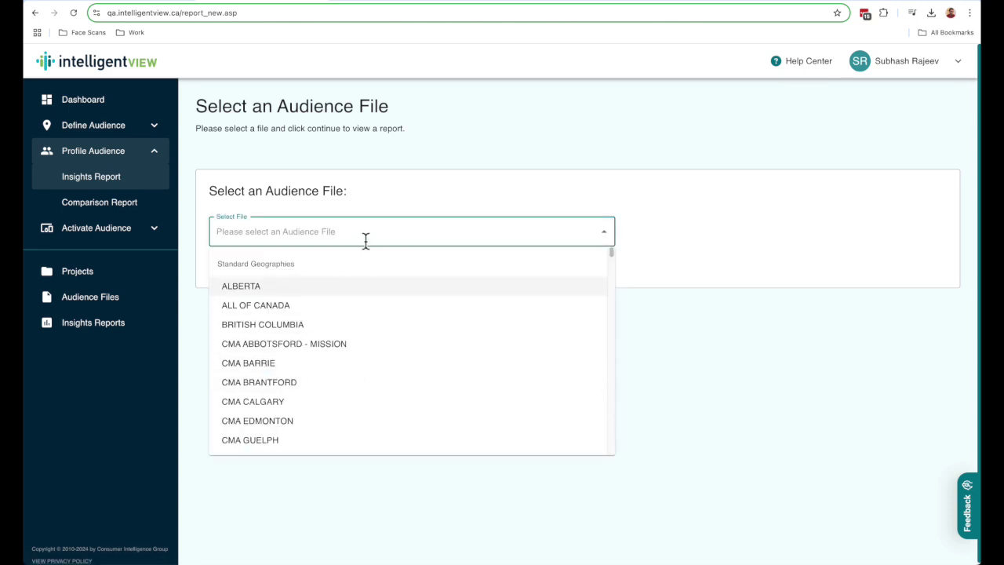
scroll(365, 334, "down", 10)
scroll(357, 353, "down", 1)
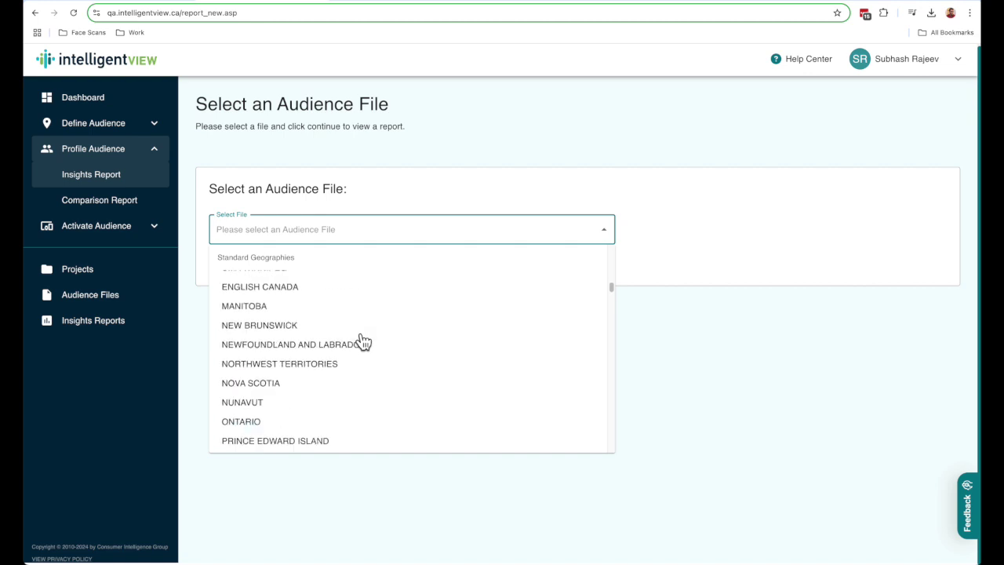
left_click(331, 405)
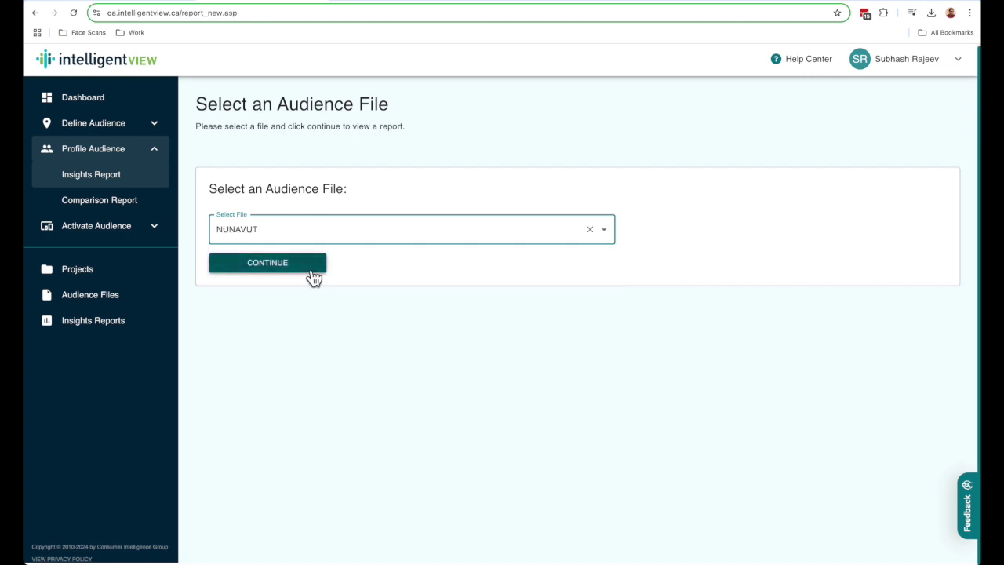
Open the list of existing insights reports and start creating a new insights report from it.
left_click(133, 328)
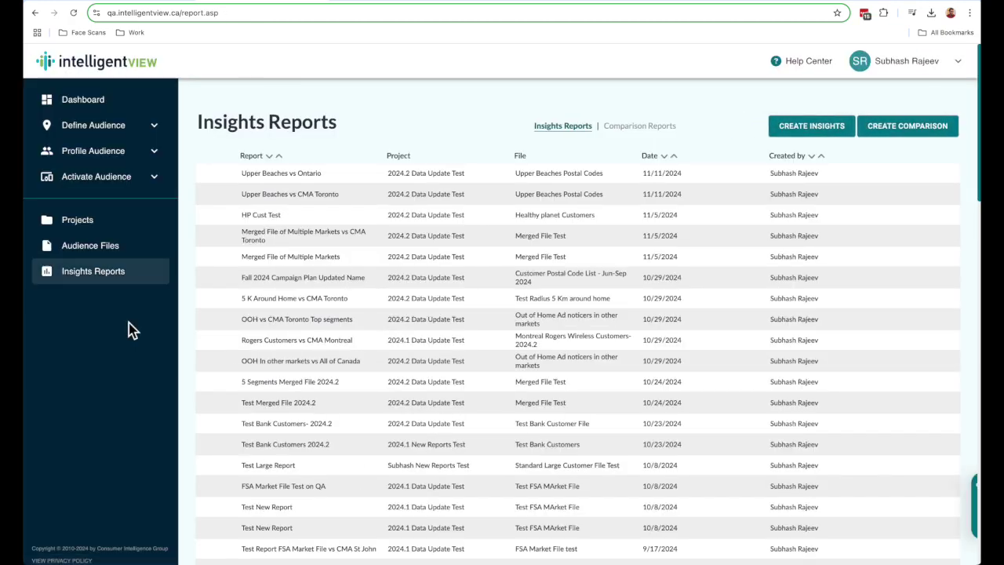
left_click(812, 128)
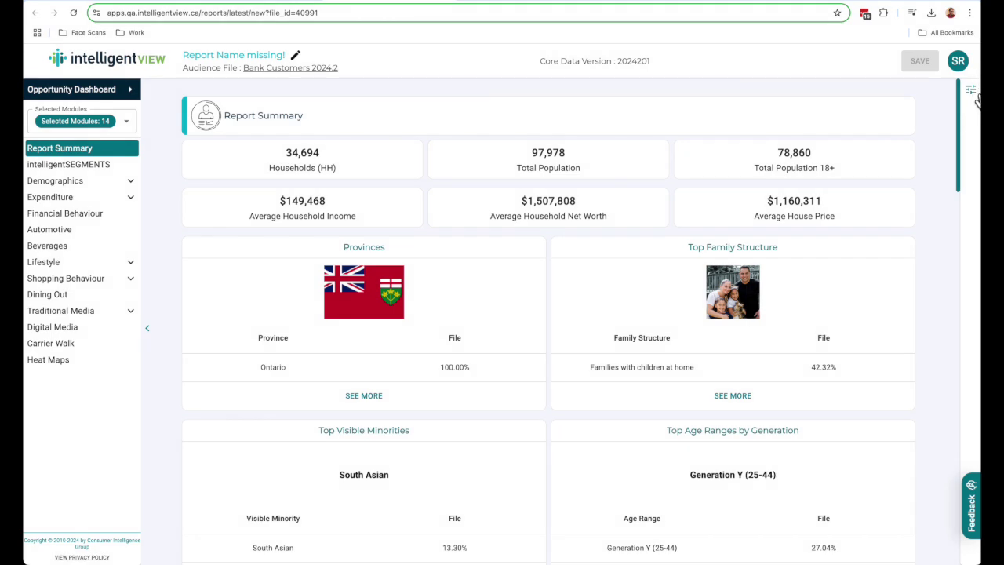
Open the Refine Audience settings of the Bank Customers 2024.2 report and look through its list of segments.
left_click(978, 95)
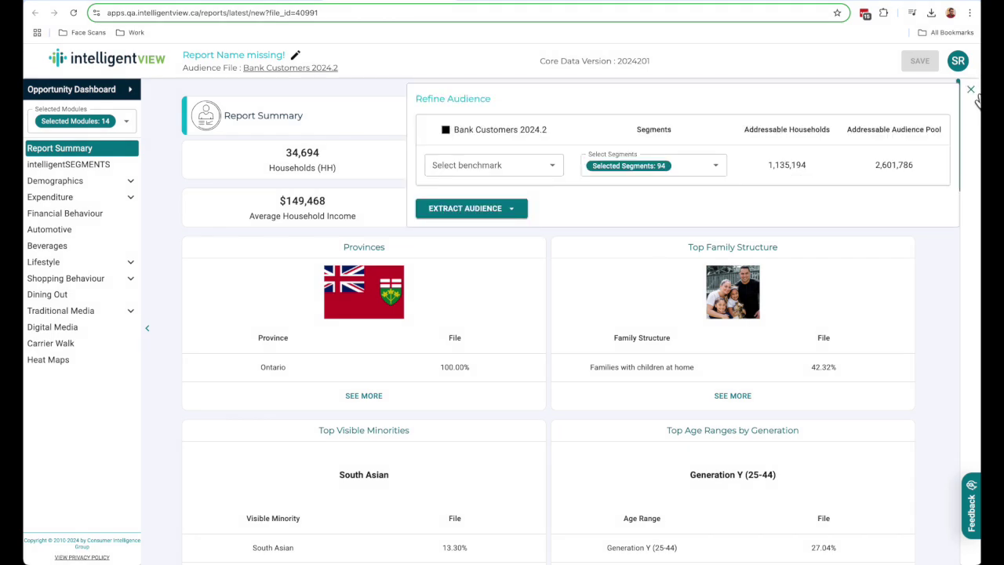
left_click(716, 166)
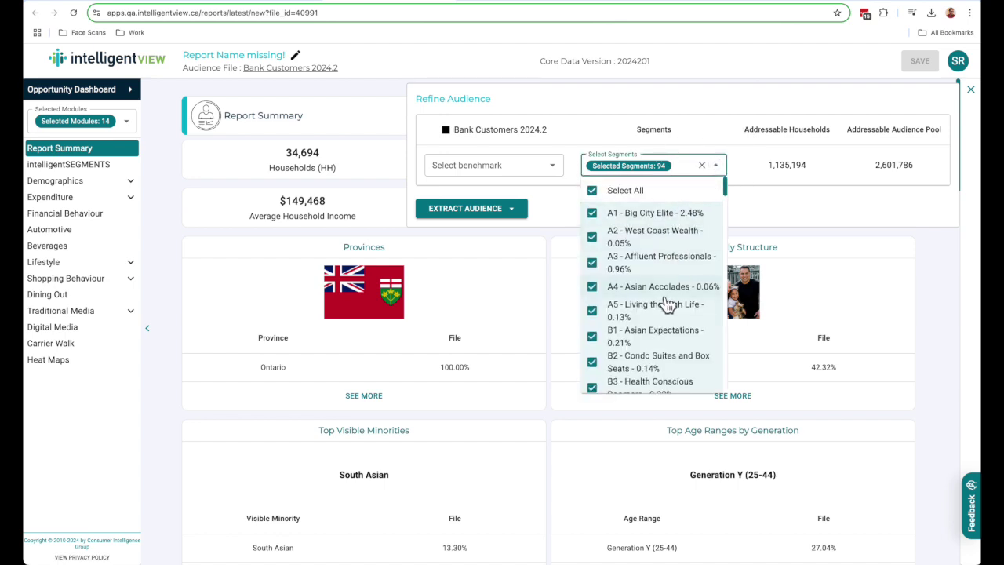
scroll(665, 304, "down", 1)
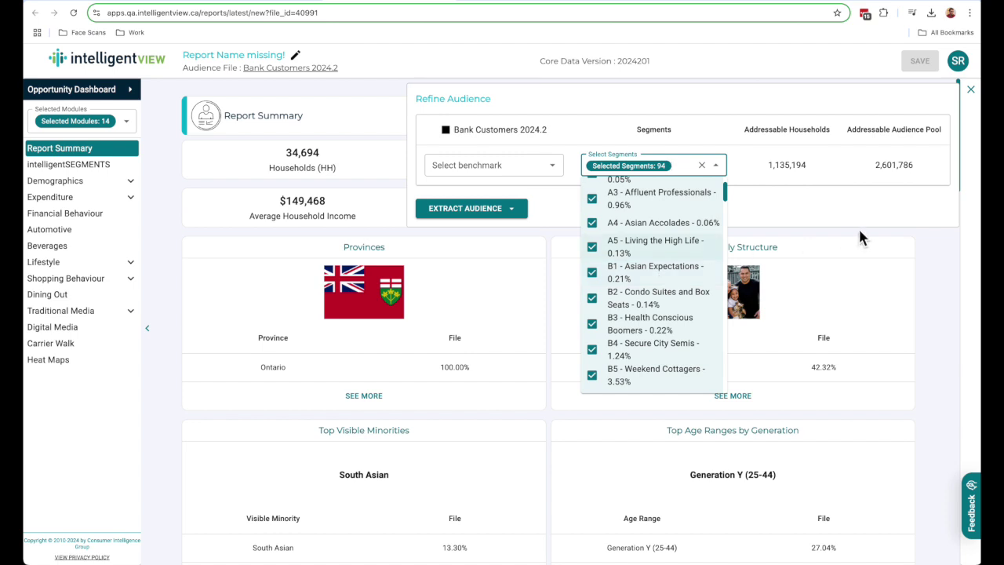
left_click(808, 165)
Set the report's benchmark to ALL OF CANADA.
left_click(514, 170)
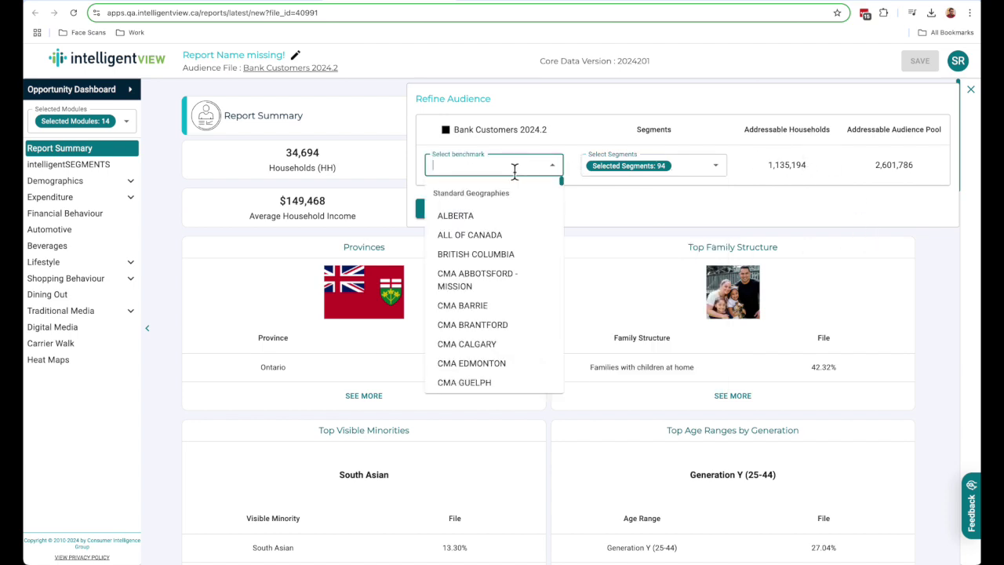
type("C")
key("BackSpace")
type("All")
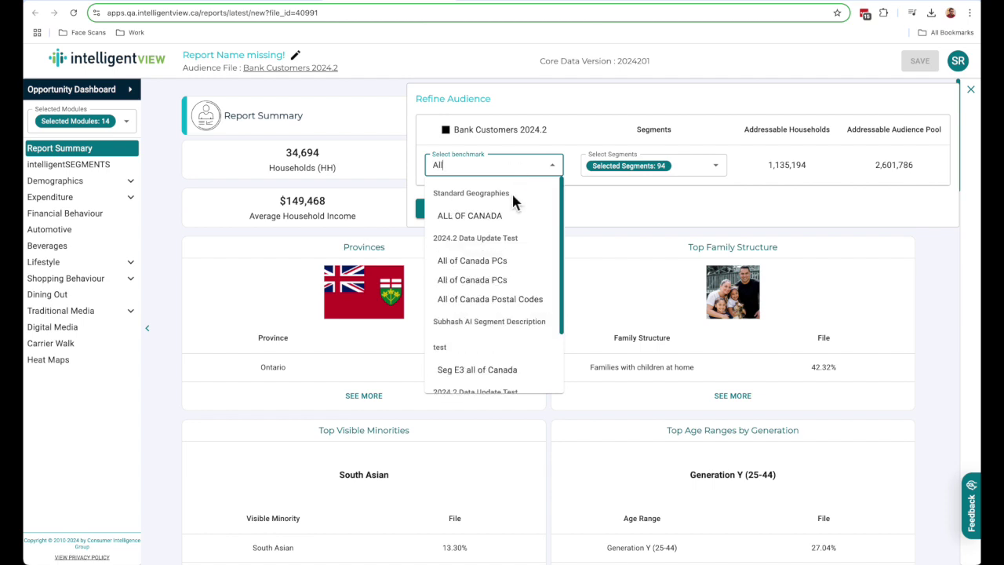
left_click(510, 217)
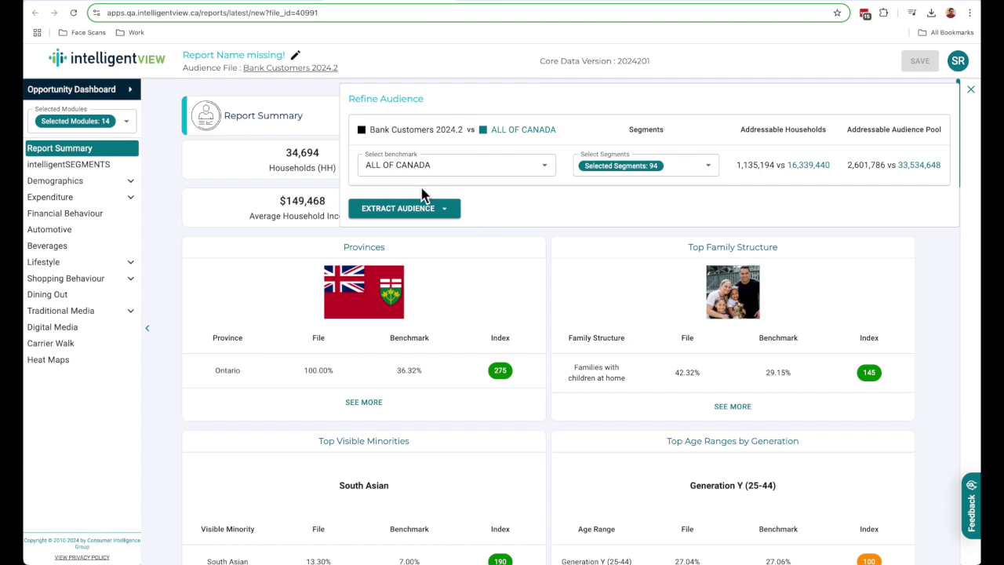
Change the report's benchmark to CMA TORONTO.
left_click(551, 169)
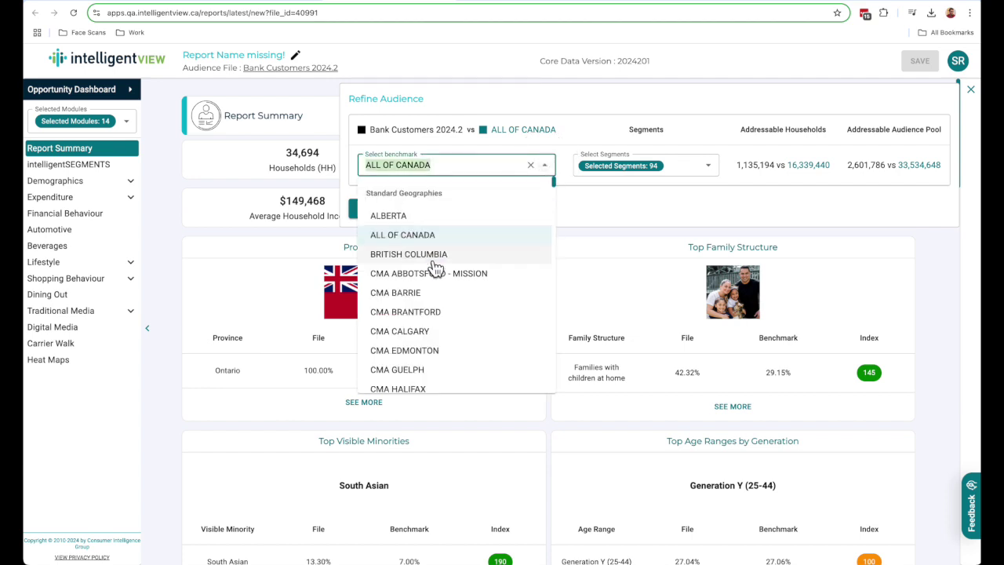
scroll(430, 318, "down", 3)
scroll(430, 317, "down", 5)
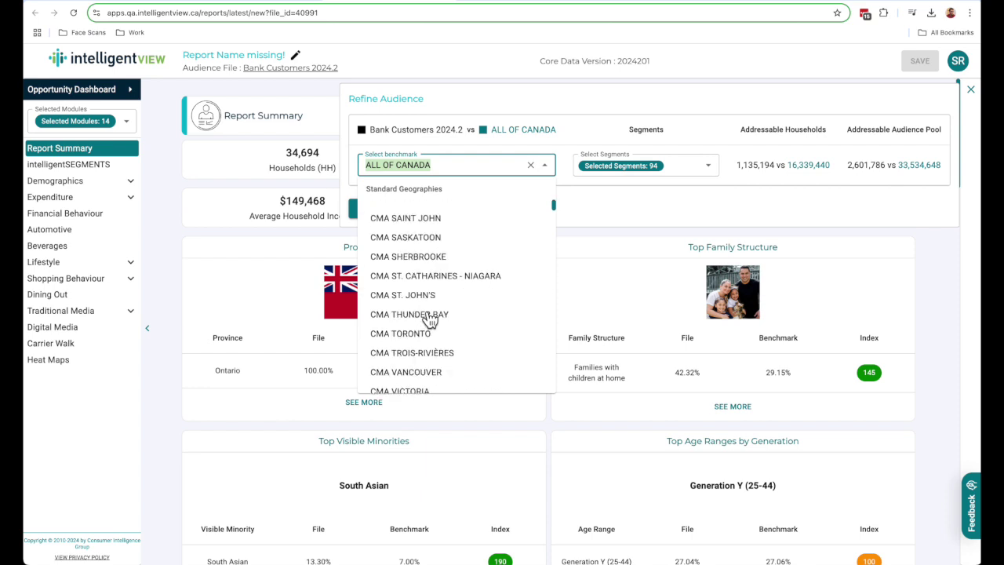
left_click(430, 233)
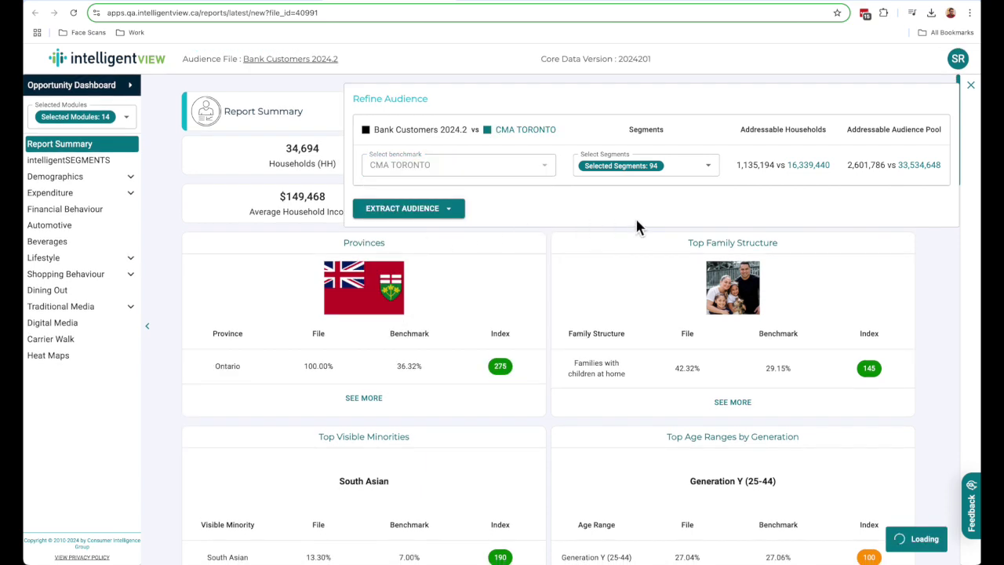
Exclude the segments B1 - Asian Expectations, B2 - Condo Suites and Box Seats and B3 - Health Conscious Boomers from the audience.
left_click(720, 174)
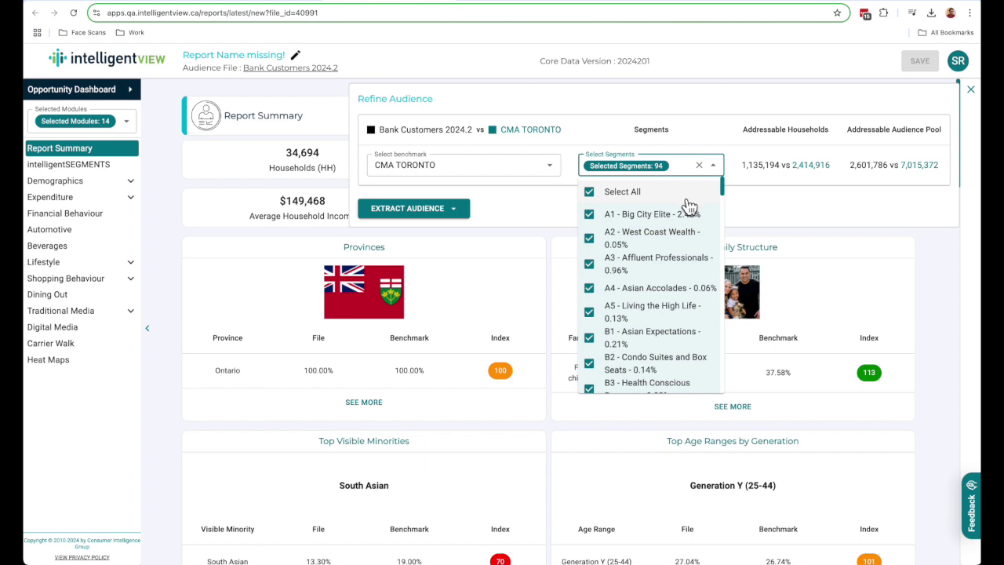
left_click(608, 337)
left_click(590, 364)
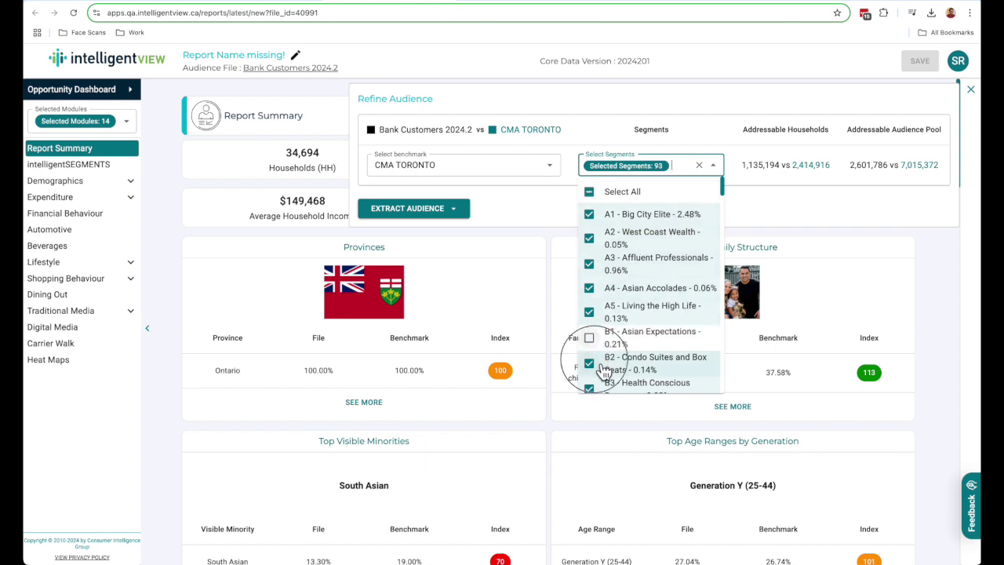
left_click(592, 389)
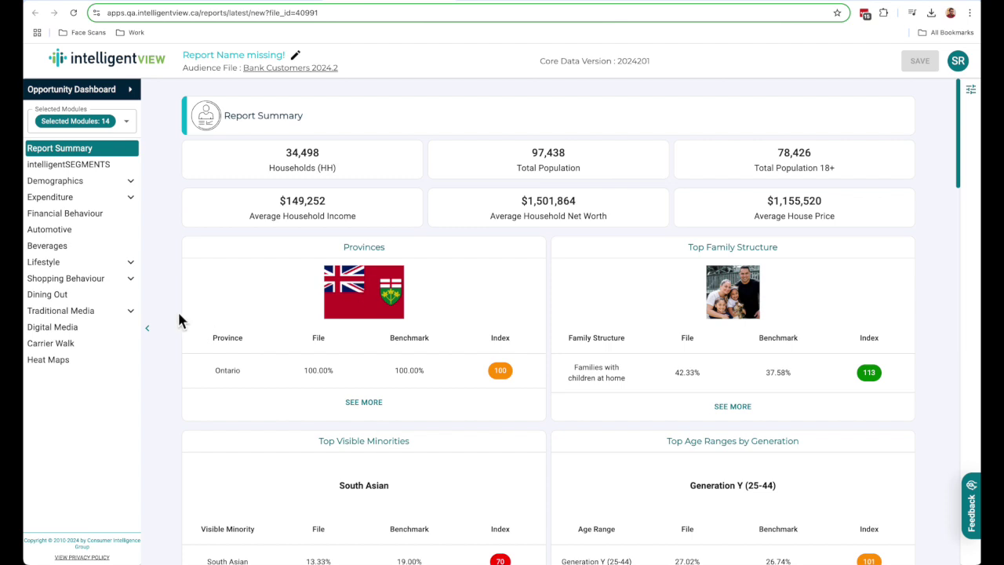
Review the report's Digital Media module and its Traditional Media module against the benchmark.
left_click(83, 333)
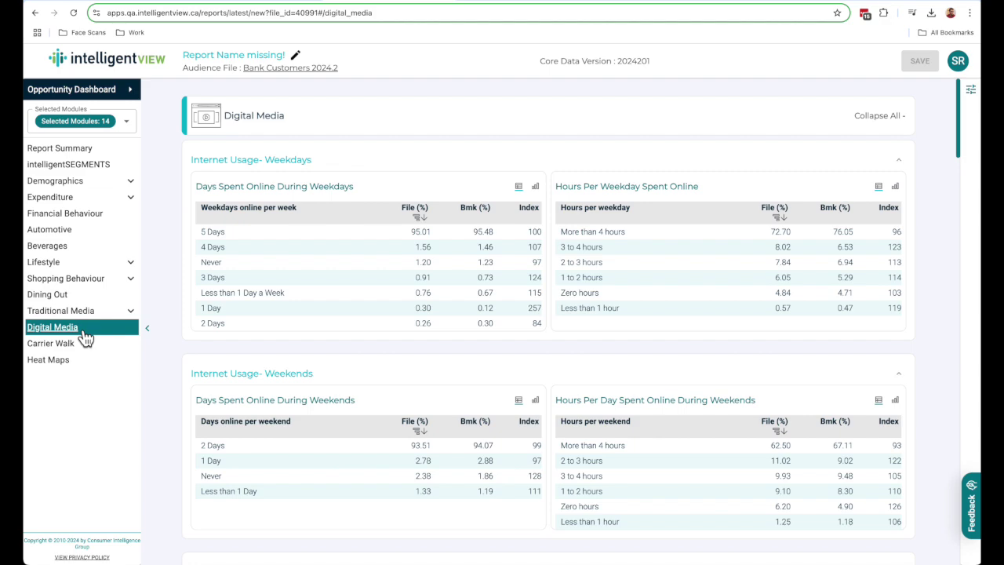
scroll(103, 332, "down", 4)
left_click(112, 314)
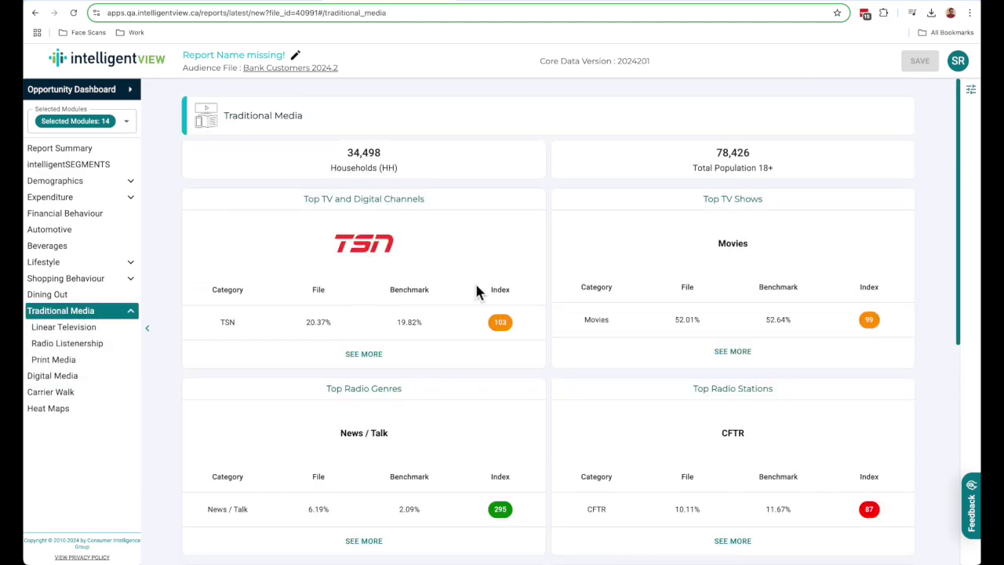
Start an audience extraction from the Refine Audience settings, go to the audience name, and close the form without extracting.
left_click(972, 92)
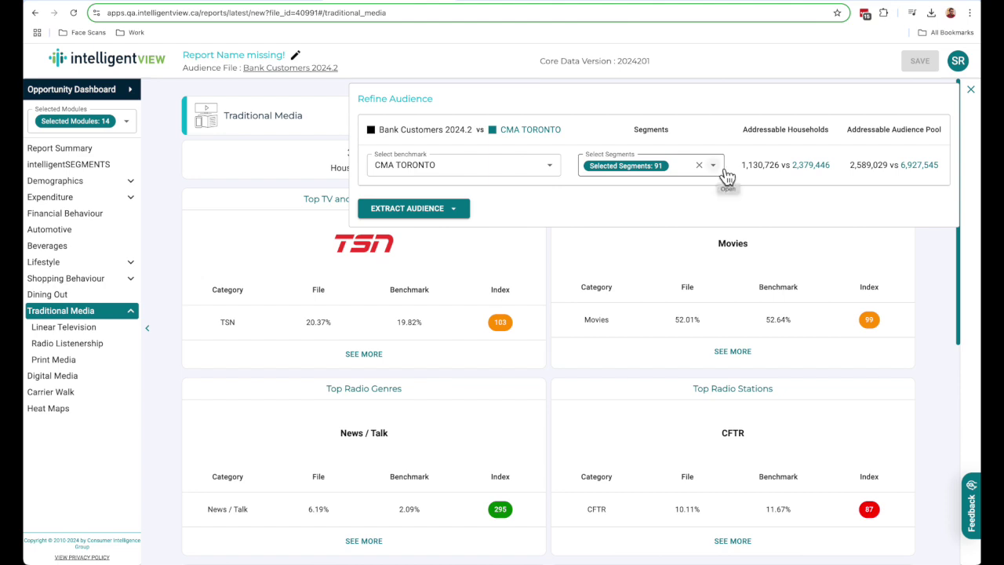
left_click(464, 210)
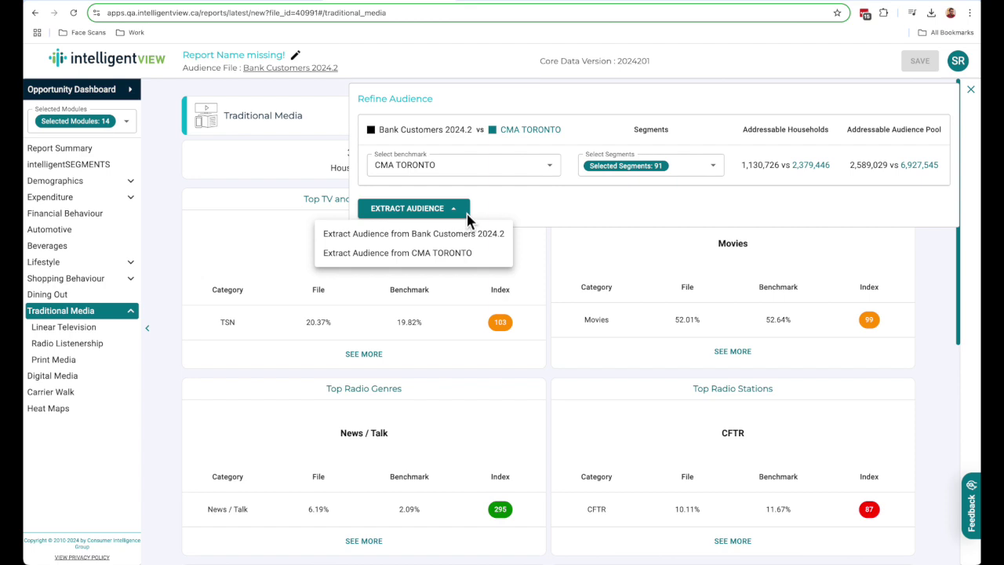
left_click(473, 267)
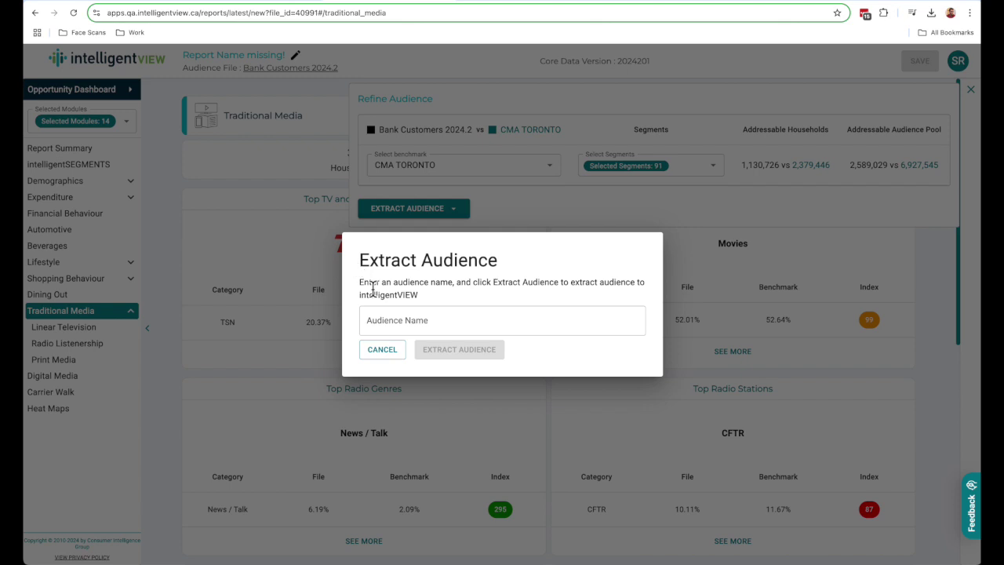
left_click(419, 322)
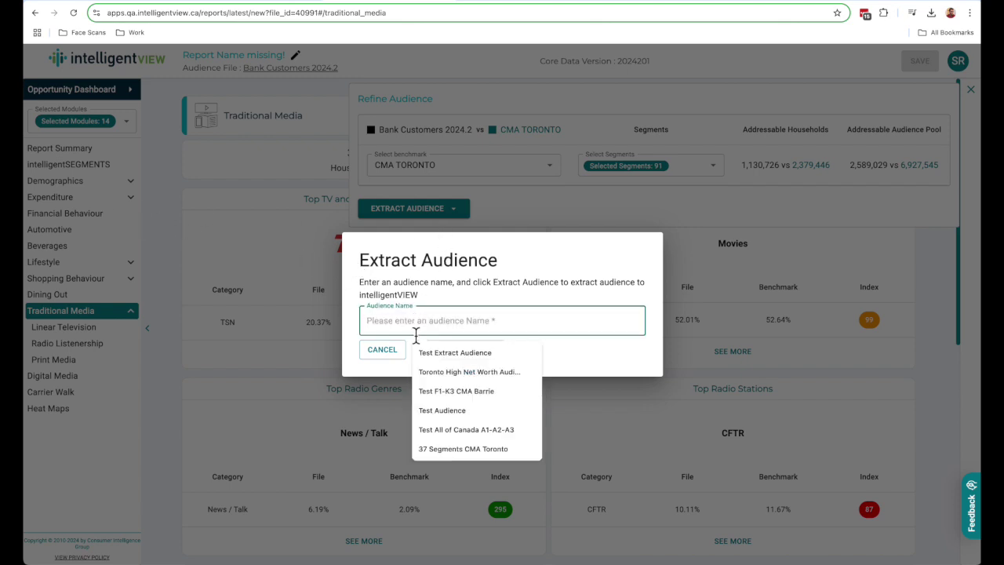
left_click(562, 355)
left_click(754, 381)
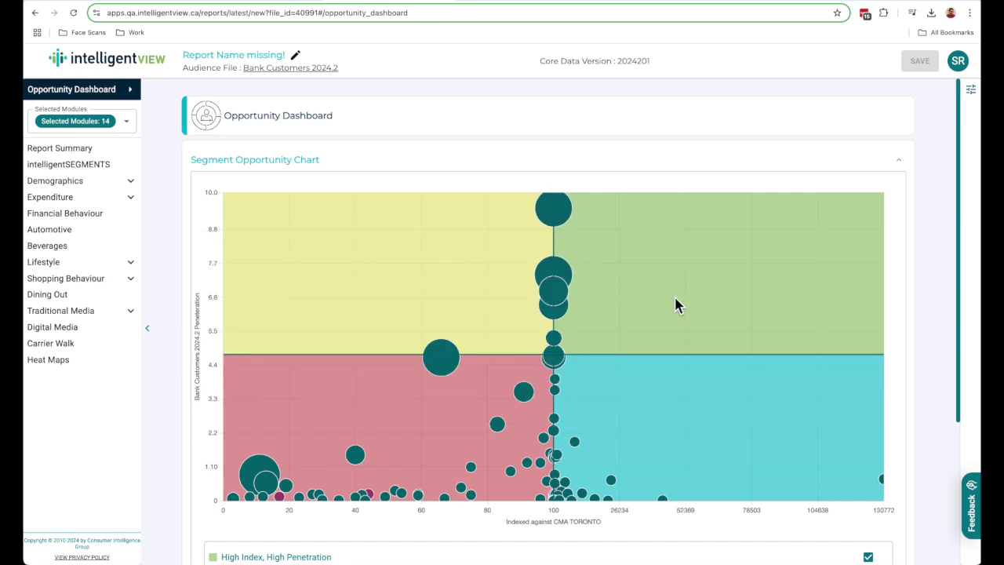
Remove the Demographics, Expenditure and Financial Behaviour modules from the report while keeping intelligentSEGMENTS included.
left_click(647, 4)
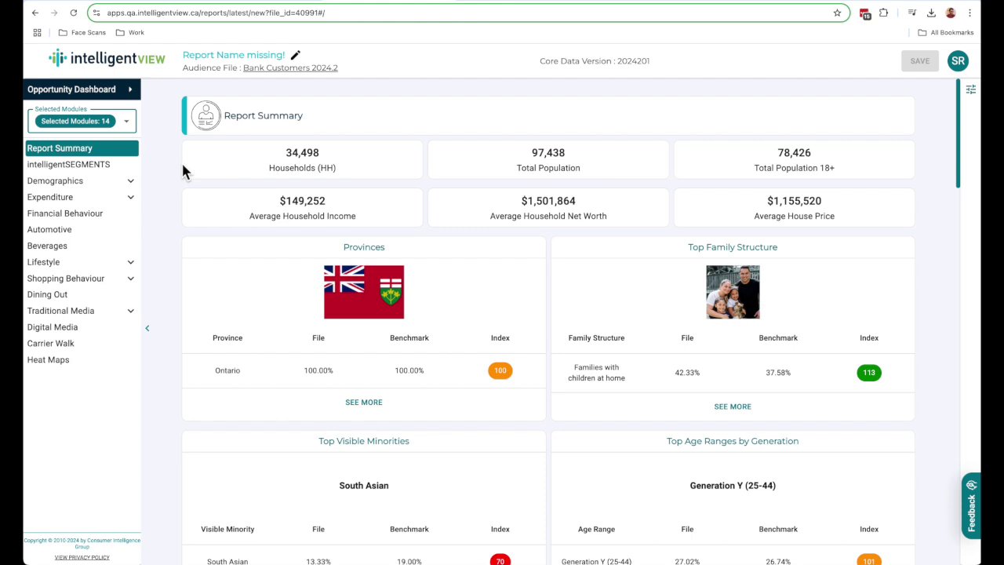
left_click(130, 124)
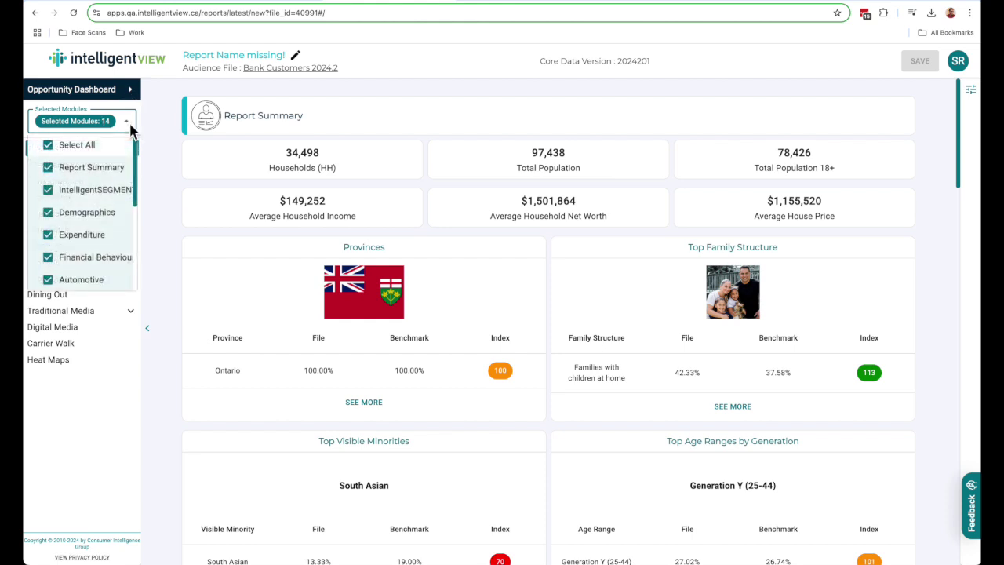
left_click(98, 192)
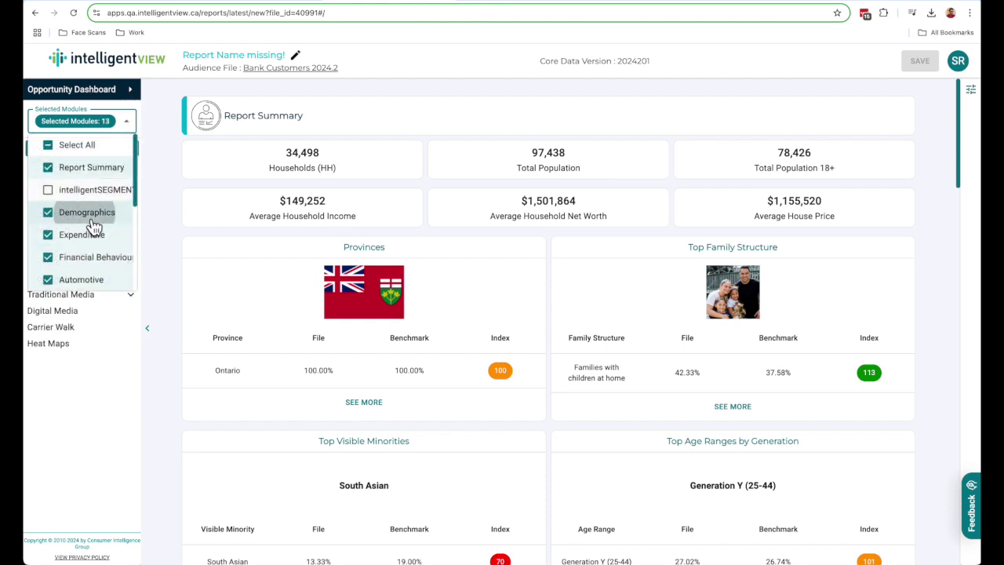
left_click(93, 214)
left_click(88, 238)
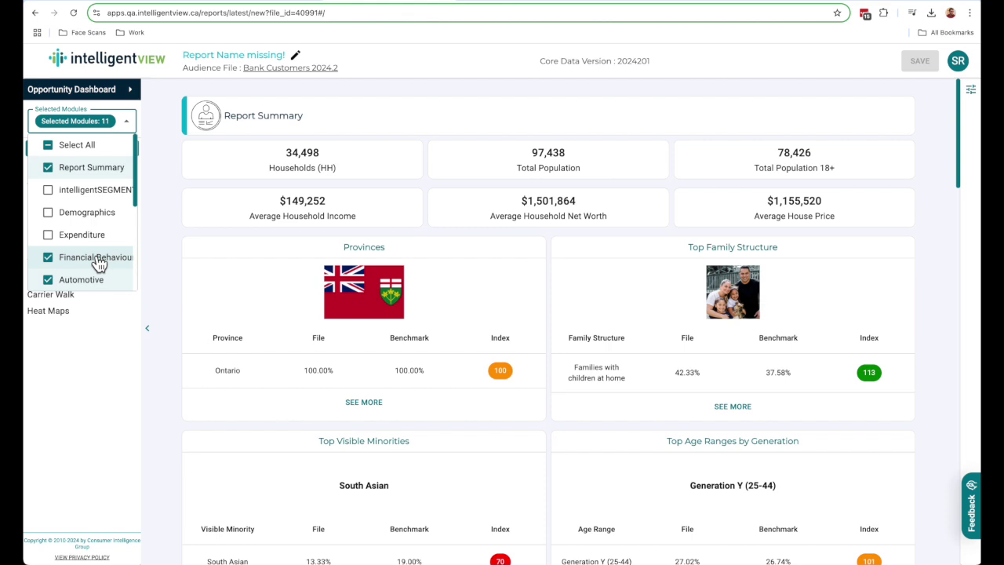
left_click(100, 263)
left_click(98, 196)
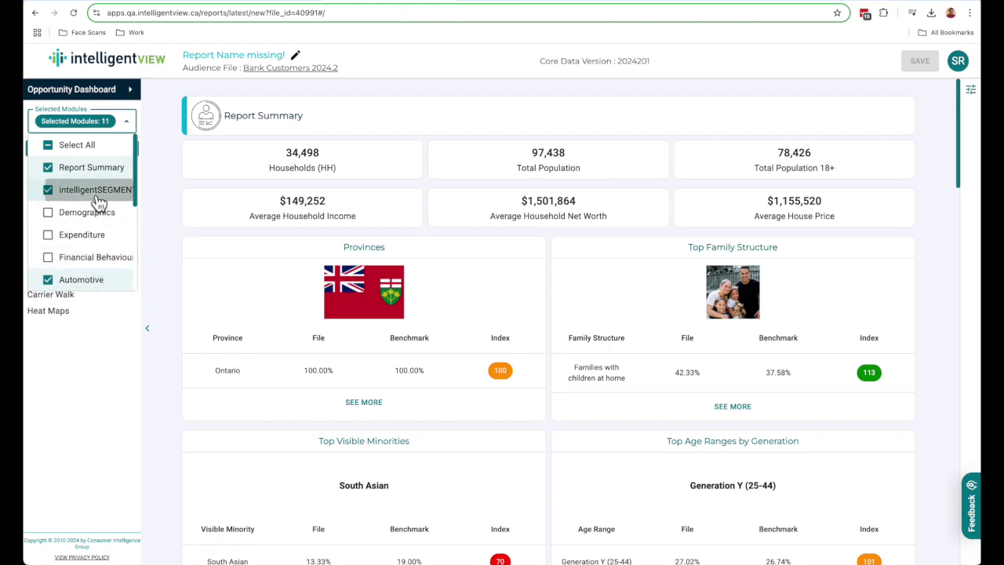
left_click(176, 155)
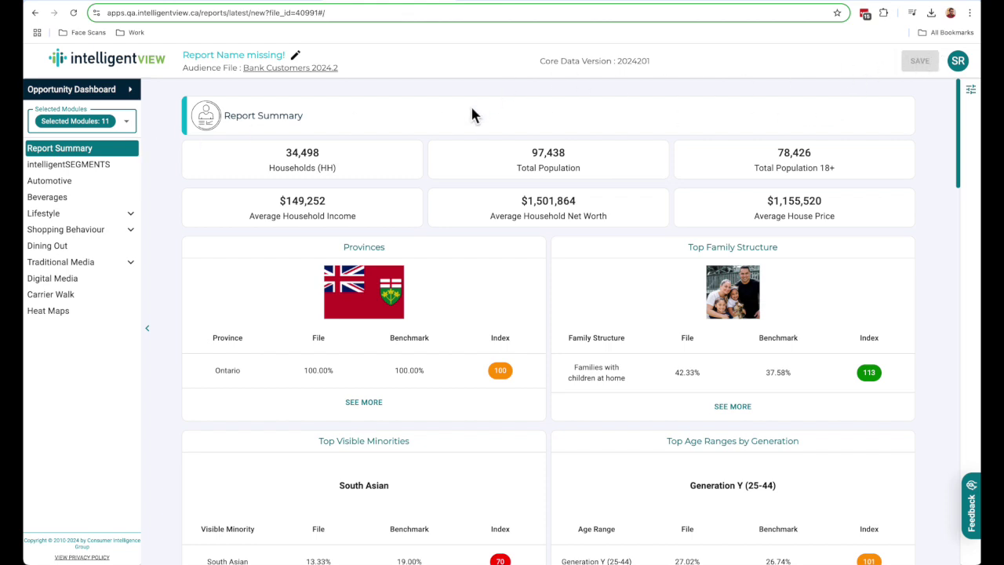
left_click(294, 115)
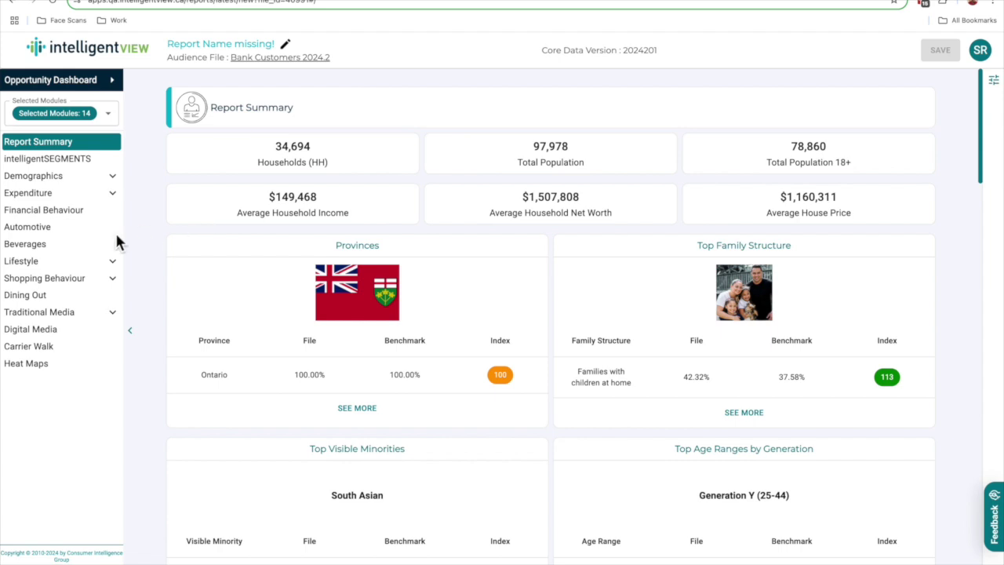
View the Demographics module with its Age, Gender, and Family Structure page and its Dwellings page.
left_click(70, 179)
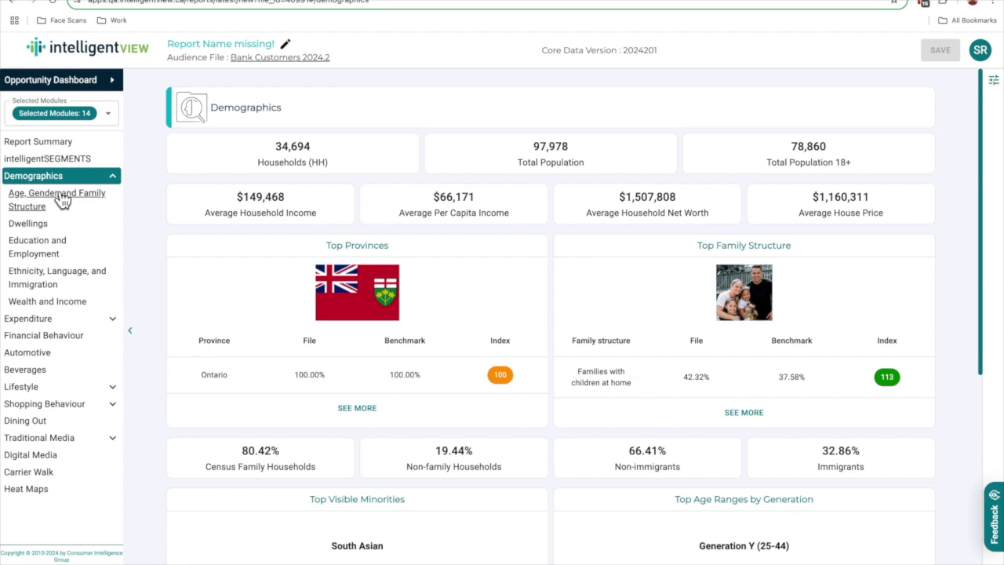
left_click(62, 202)
left_click(55, 225)
Review the Report Summary down through the top automaker, store, hobby and media comparisons with the benchmark.
left_click(61, 145)
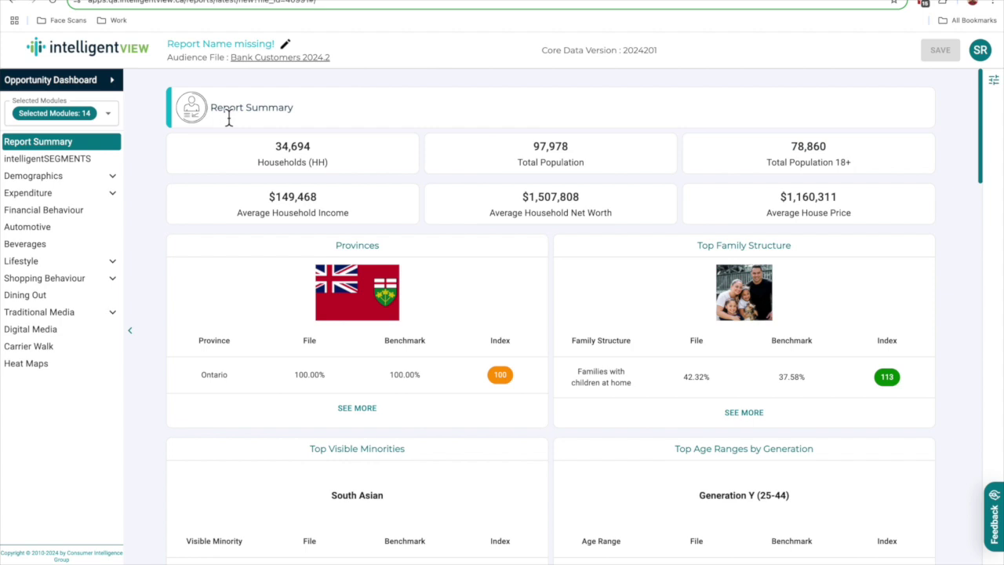
scroll(286, 179, "down", 20)
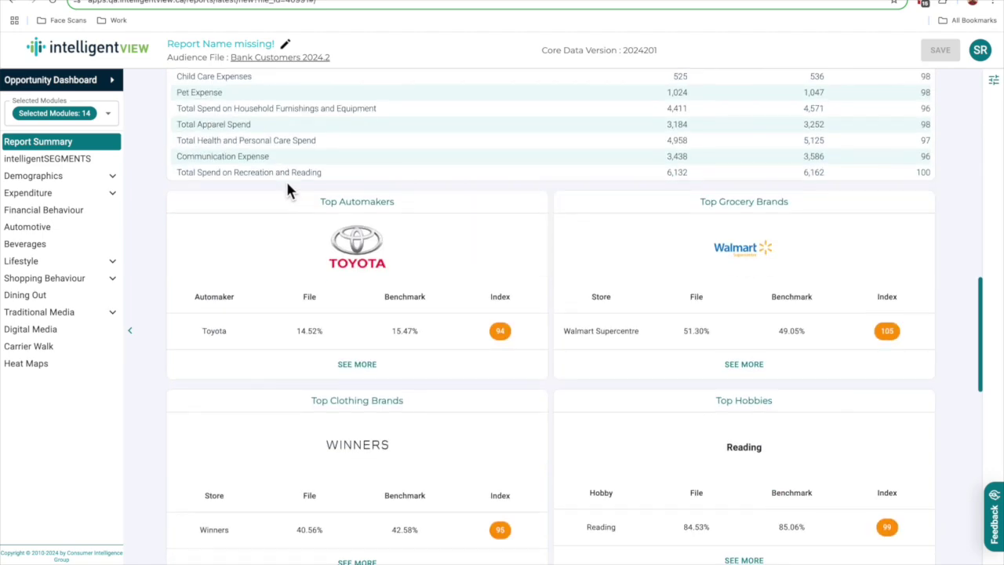
scroll(285, 188, "down", 4)
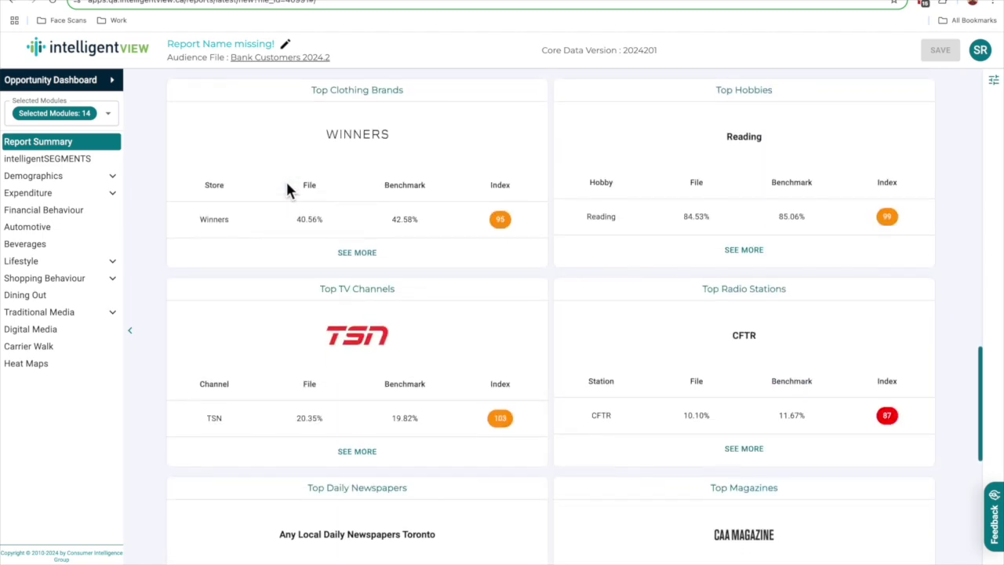
scroll(286, 179, "down", 1)
Examine the intelligentSEGMENTS table, comparing each segment's file share, benchmark share, index and household count.
left_click(68, 162)
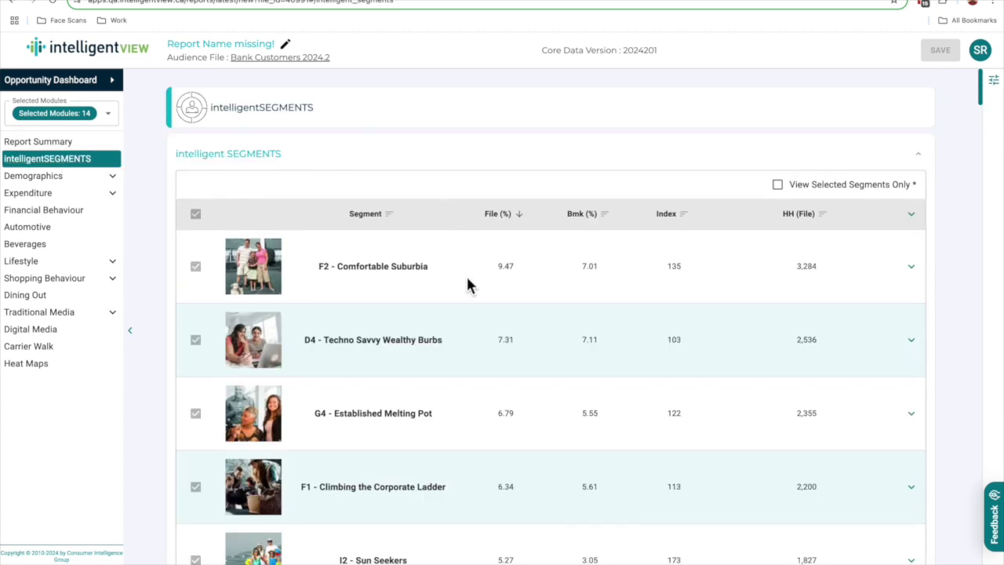
scroll(468, 285, "down", 1)
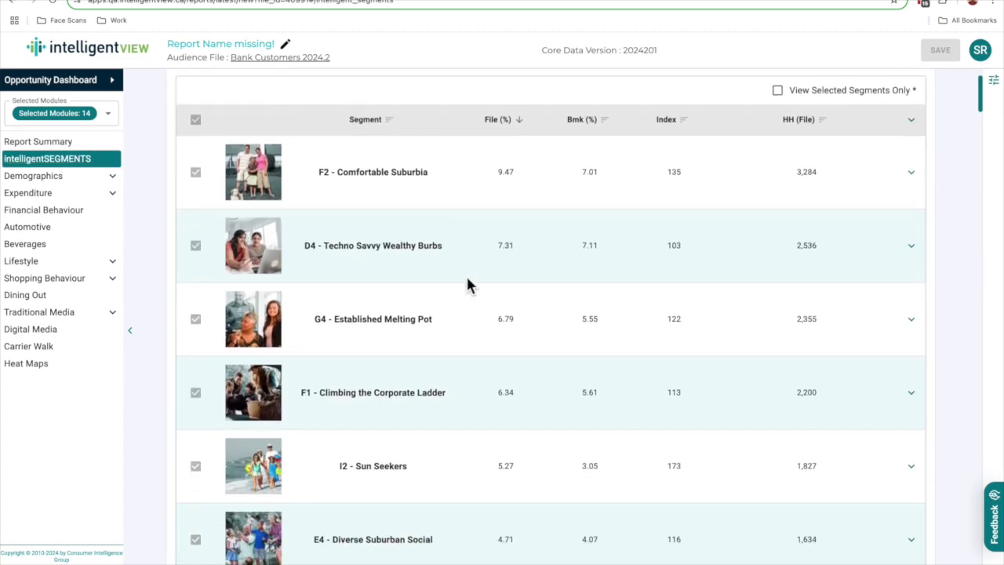
scroll(468, 285, "down", 1)
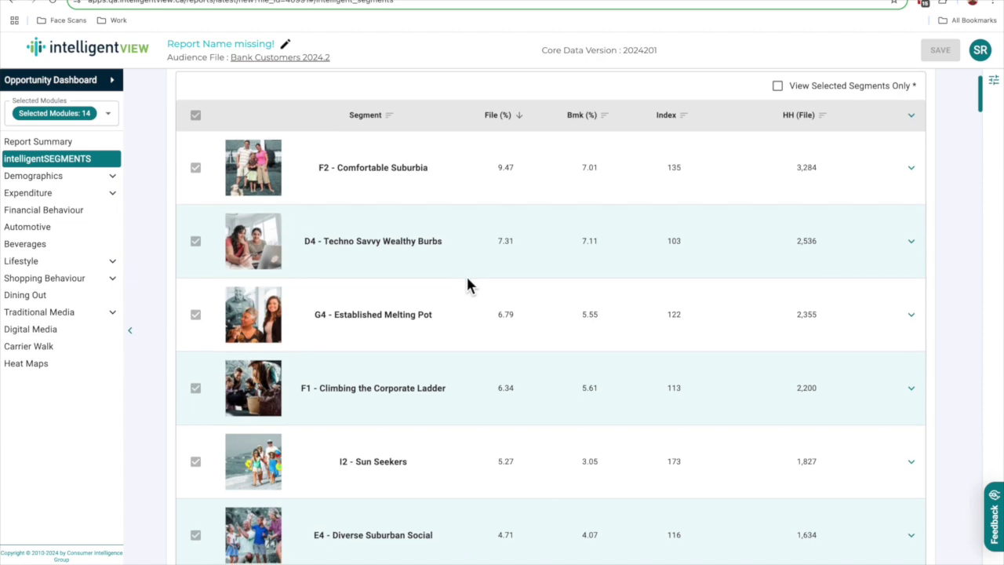
scroll(467, 284, "down", 5)
scroll(468, 285, "down", 1)
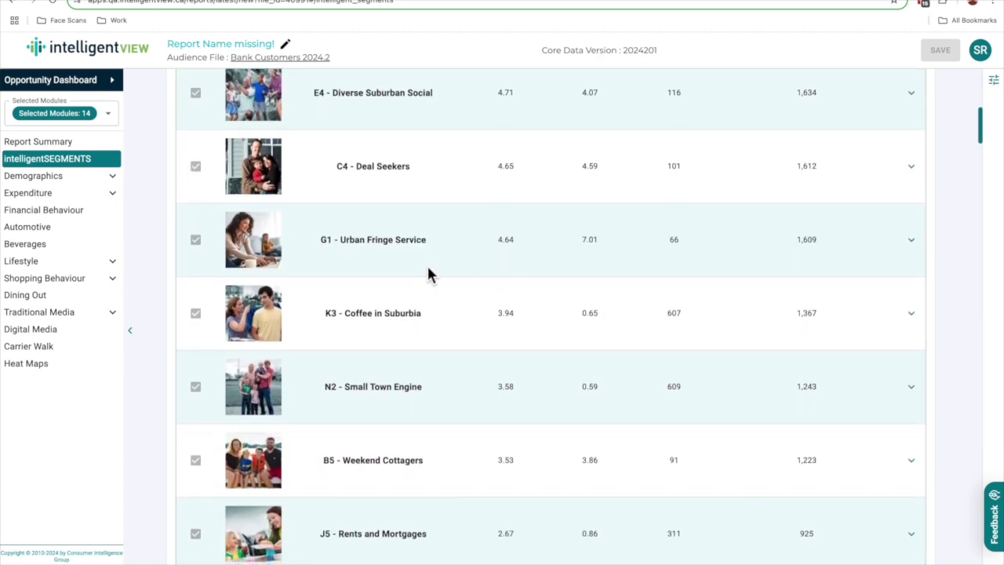
scroll(429, 273, "down", 2)
View the Demographics module's Dwellings and Education and Employment pages, and open the Expenditure module.
left_click(80, 179)
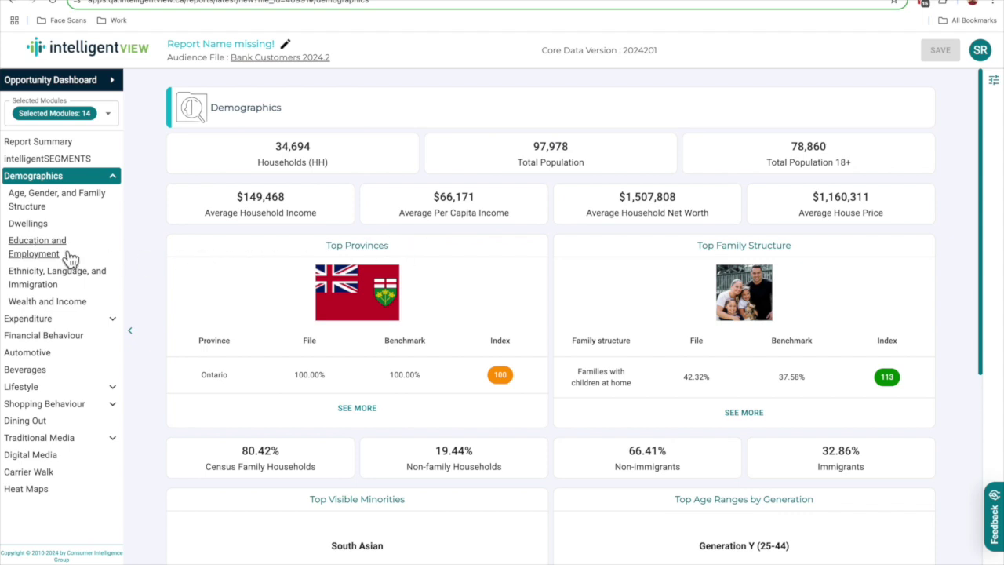
left_click(54, 229)
left_click(55, 249)
left_click(61, 320)
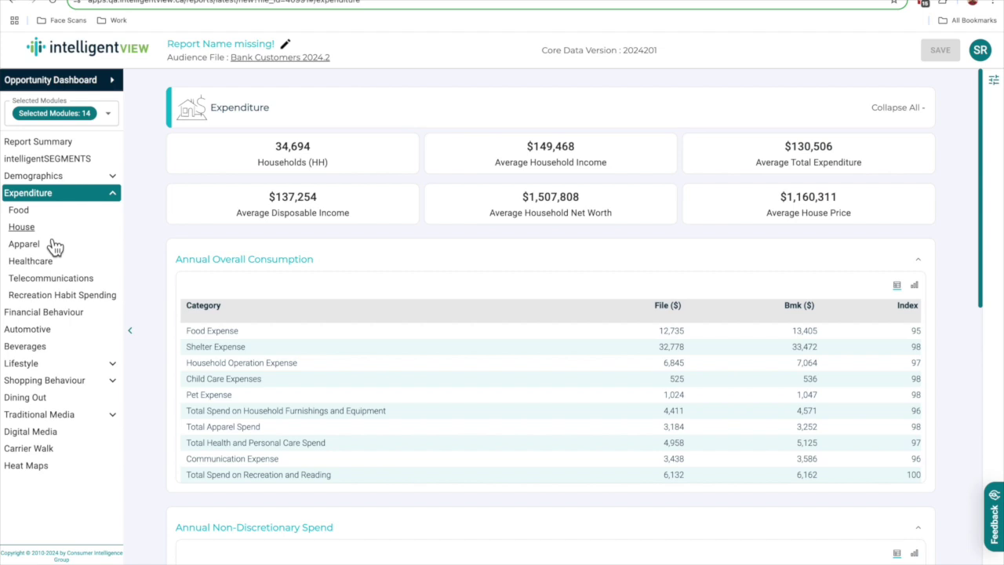
Review the Financial Behaviour module's primary banking institutions and the chart of primary and secondary banks.
left_click(56, 314)
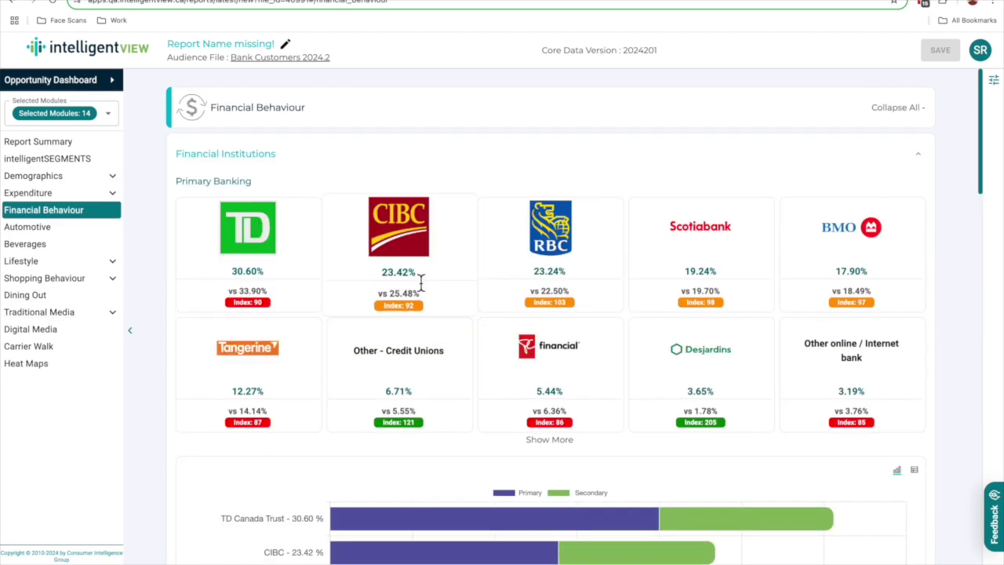
scroll(455, 287, "down", 3)
scroll(460, 290, "down", 15)
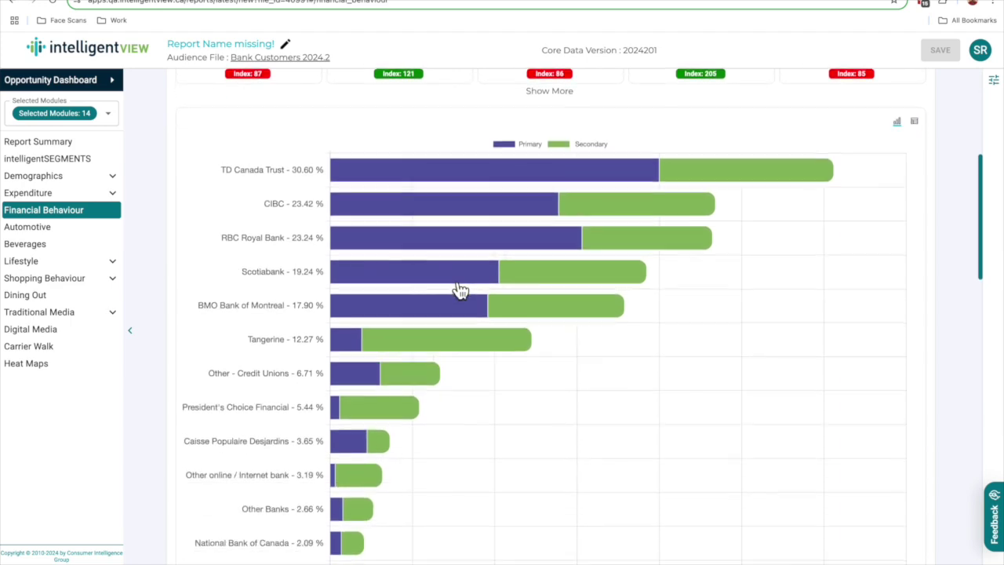
Review the Automotive module's vehicle expenses and automaker rankings, and the Beverages module's expense breakdown and soft drink brands.
left_click(63, 229)
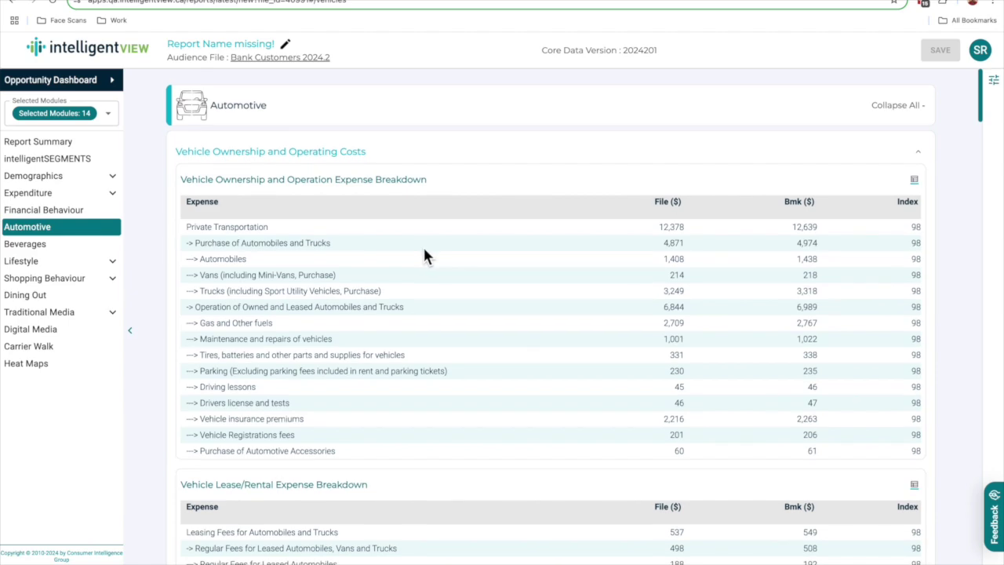
scroll(425, 255, "down", 3)
scroll(423, 252, "up", 3)
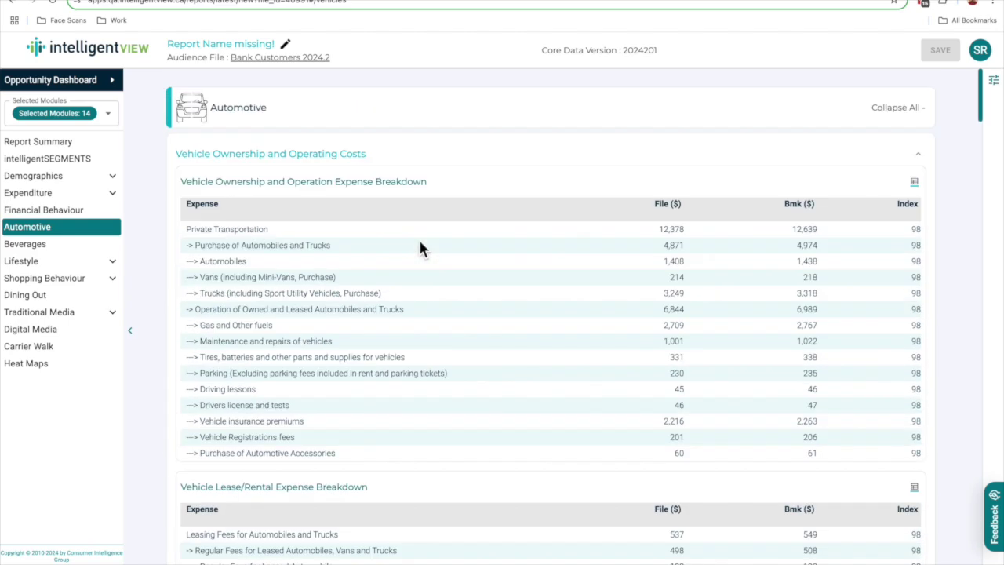
scroll(419, 240, "down", 15)
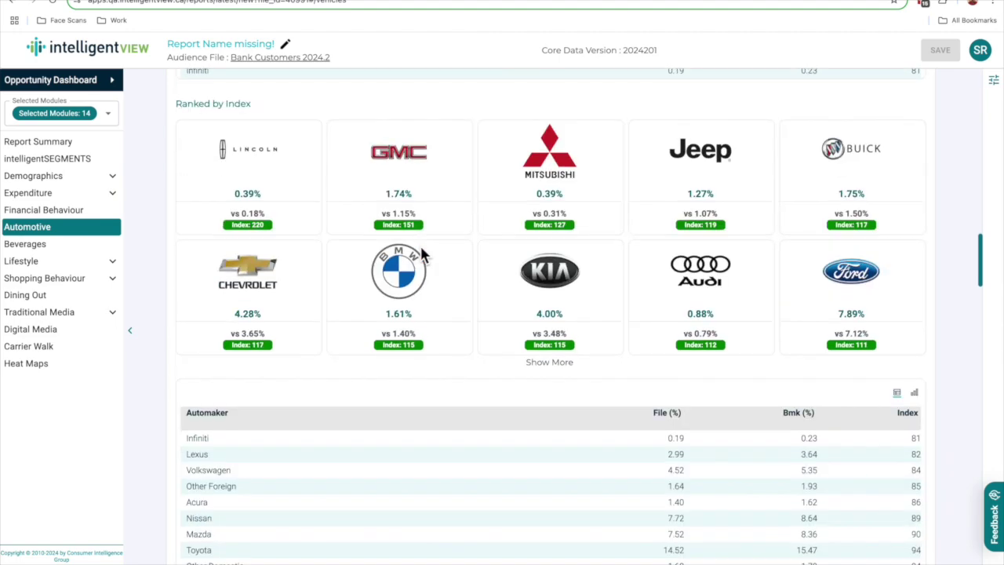
scroll(421, 255, "down", 5)
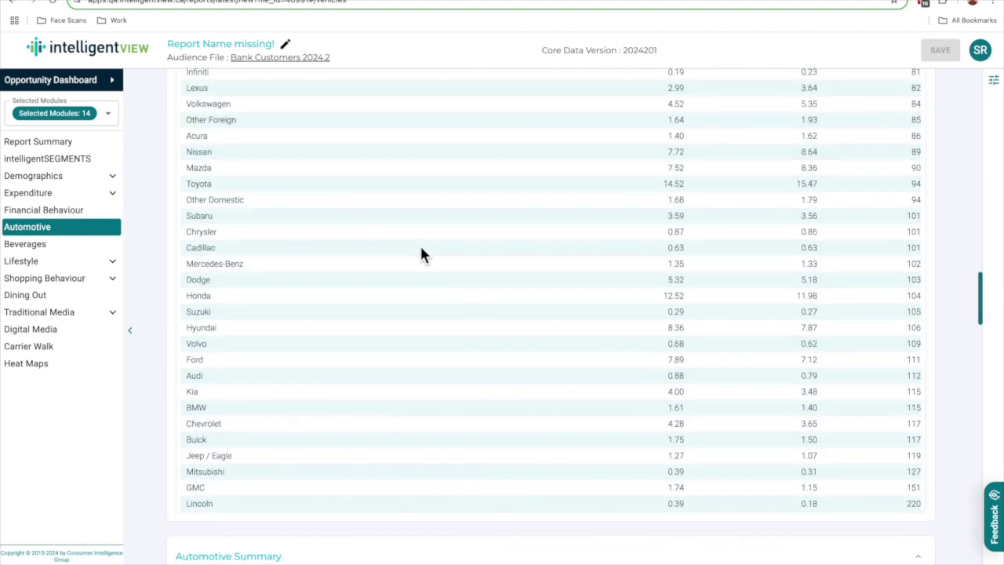
left_click(69, 250)
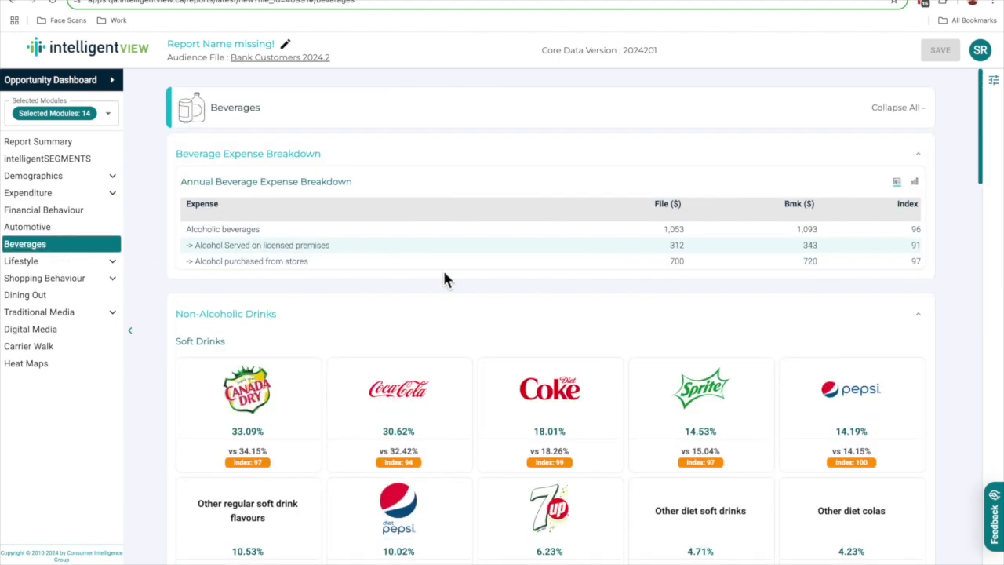
scroll(452, 283, "down", 3)
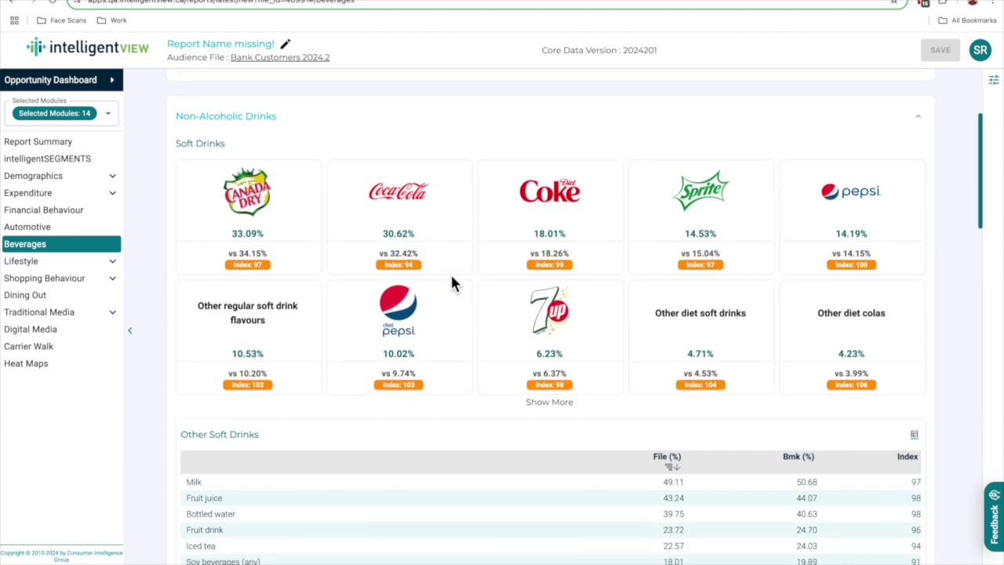
Review the Lifestyle module and each of its pages from Attitudes and Opinions through Travel Habits.
left_click(58, 270)
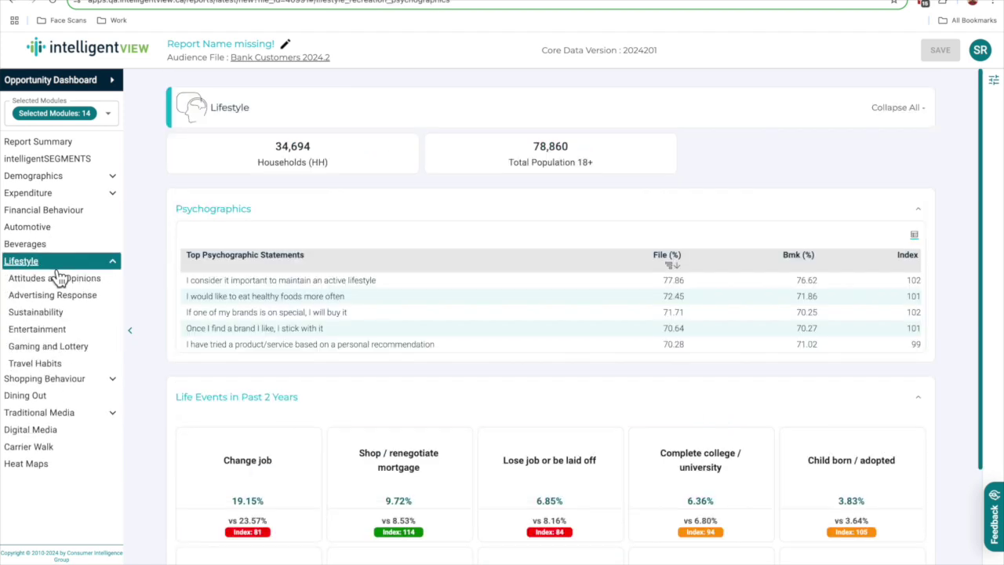
left_click(62, 280)
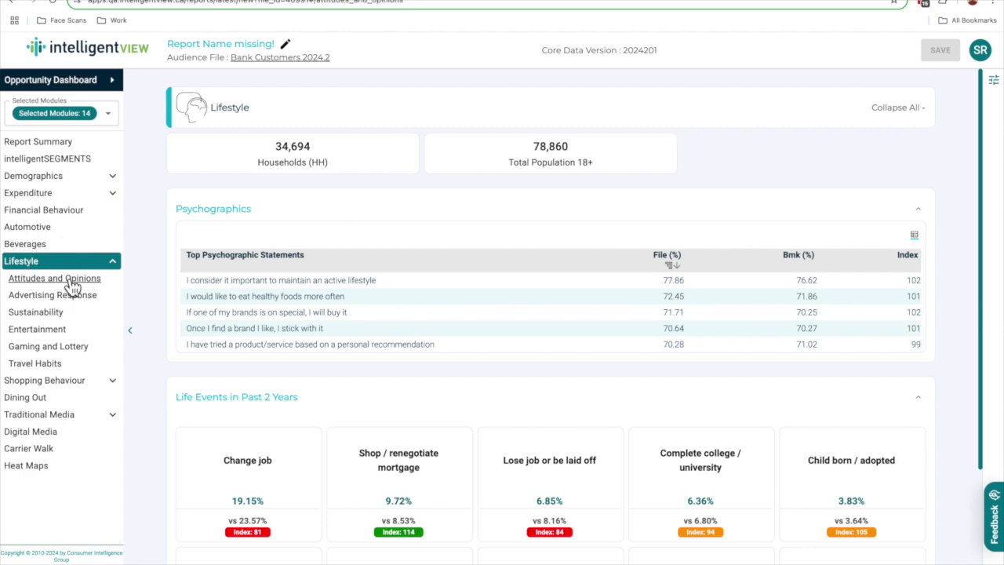
scroll(524, 308, "down", 10)
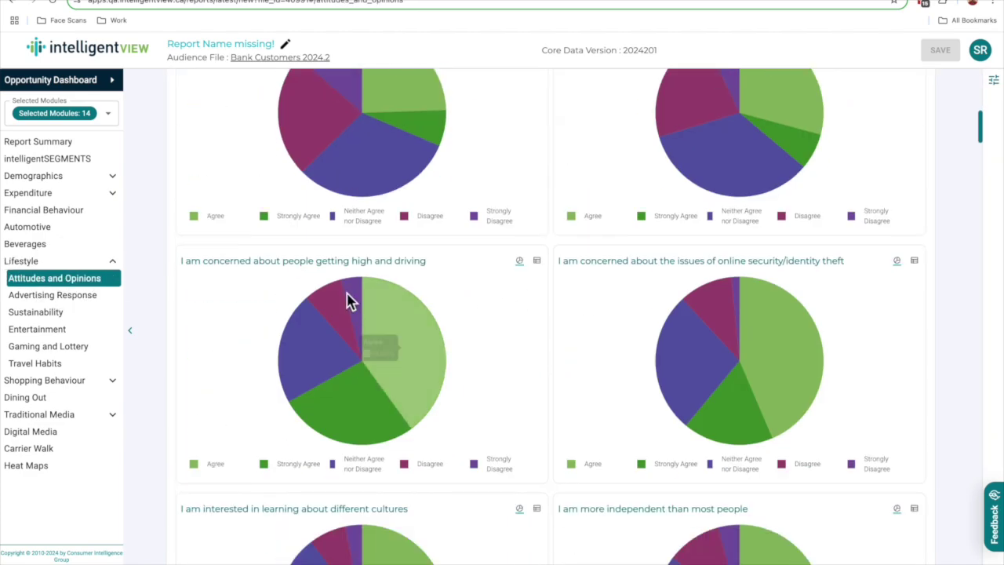
left_click(49, 300)
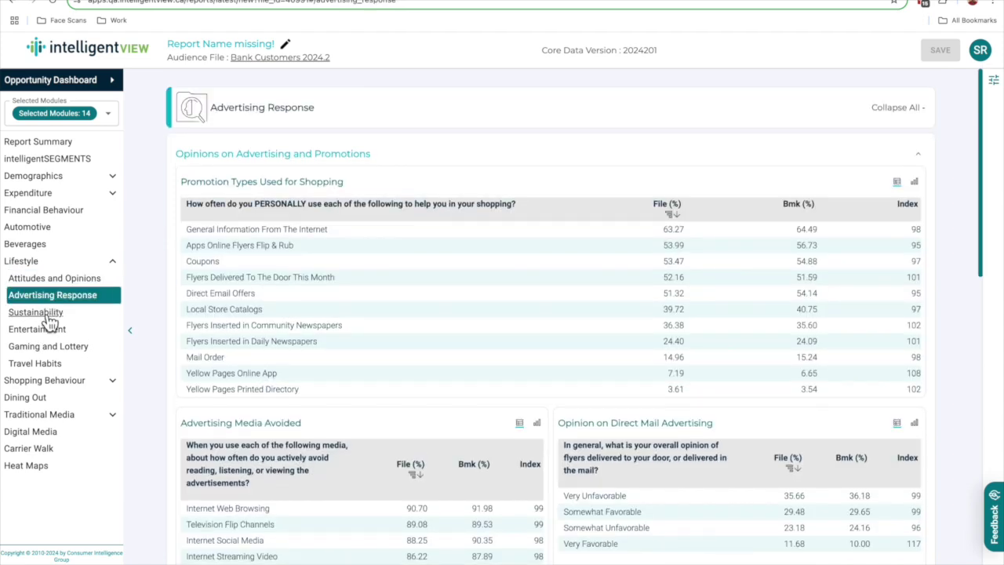
left_click(47, 316)
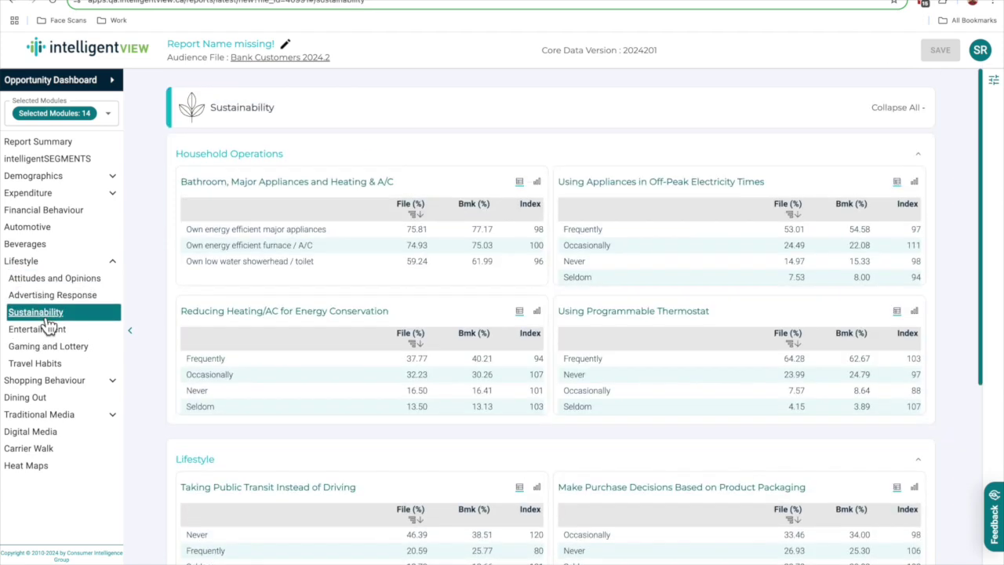
left_click(49, 331)
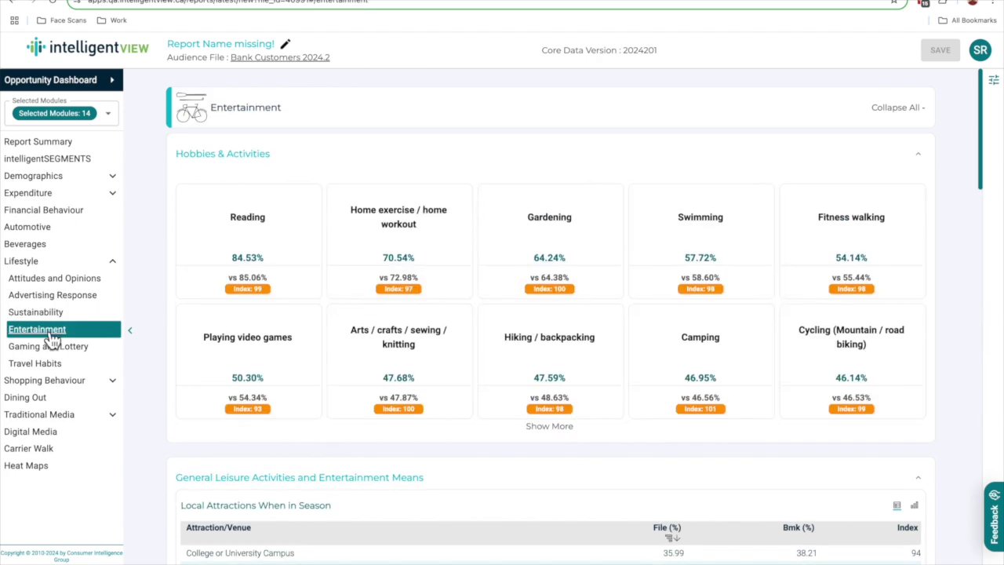
left_click(50, 348)
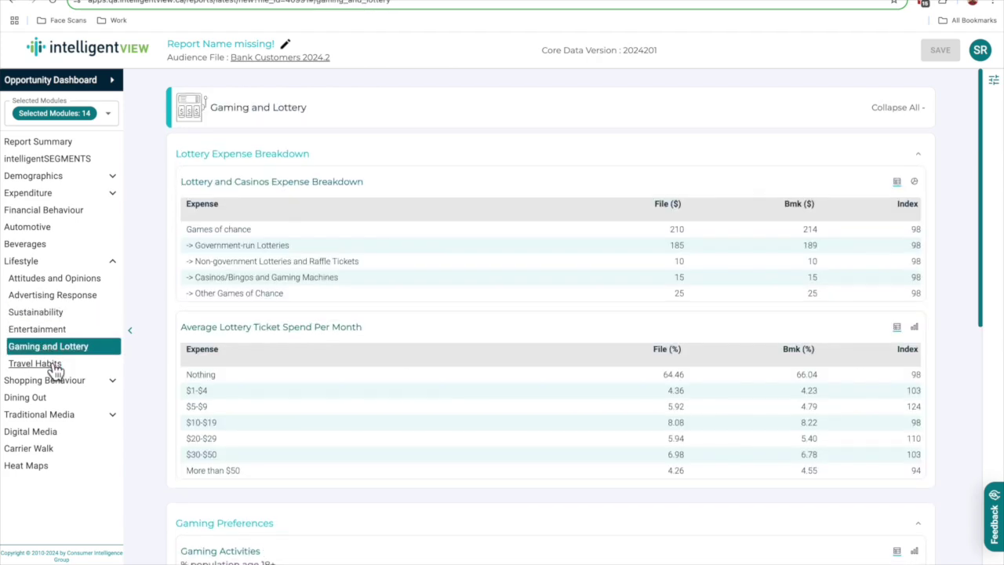
left_click(55, 368)
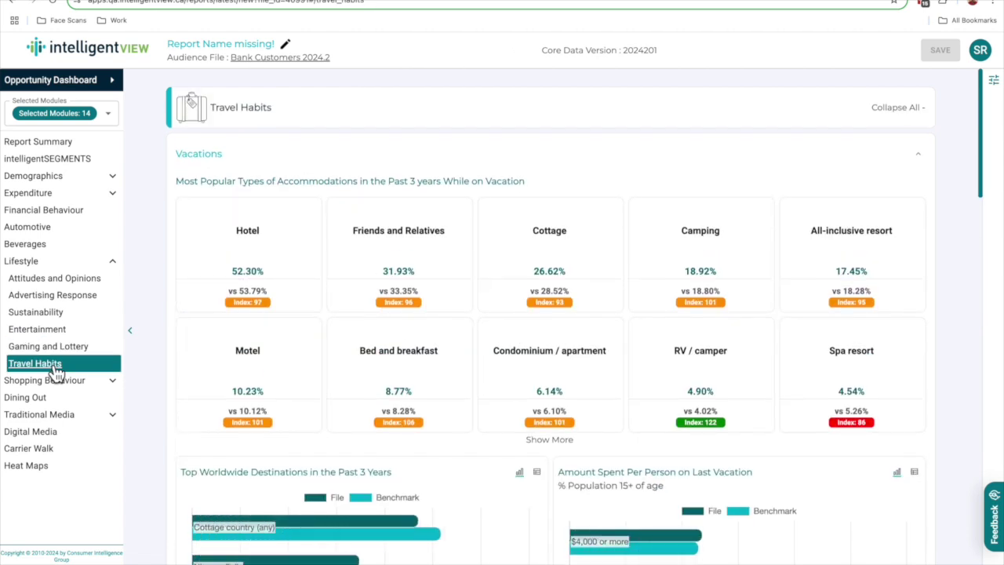
Review the Shopping Behaviour module's pages from Health and Personal Care to Hobbies and Recreation, and the Dining Out module.
left_click(54, 383)
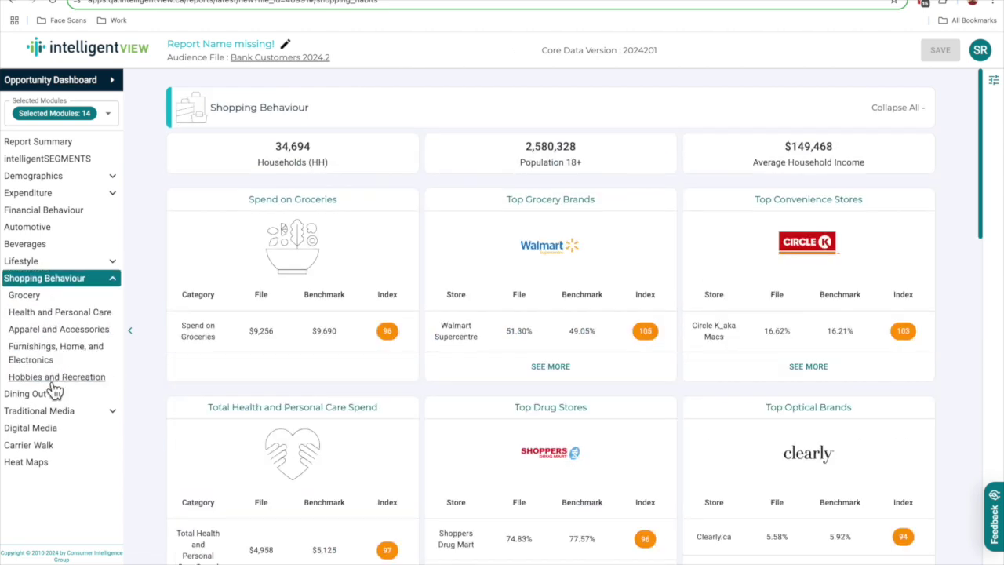
left_click(60, 313)
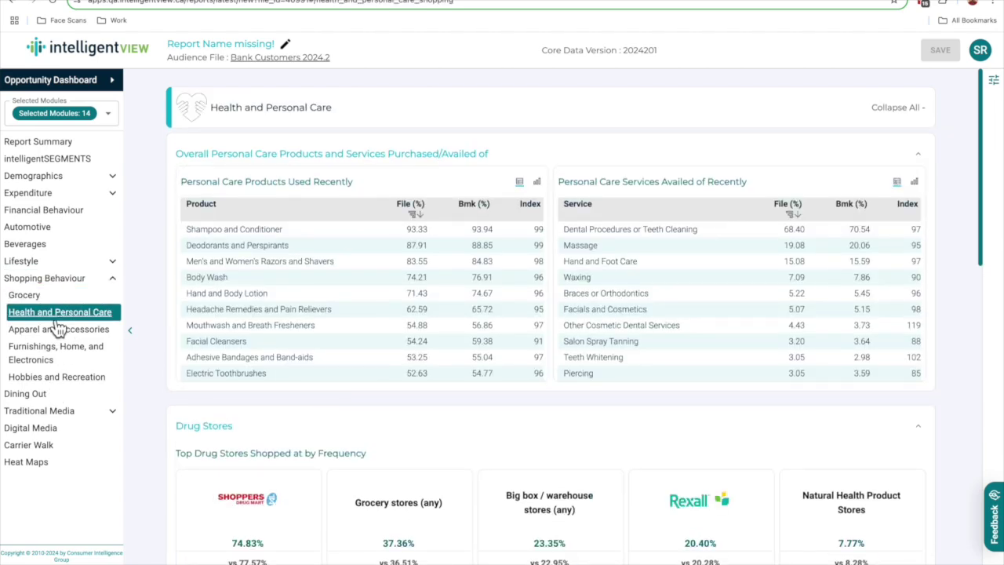
left_click(57, 332)
left_click(59, 355)
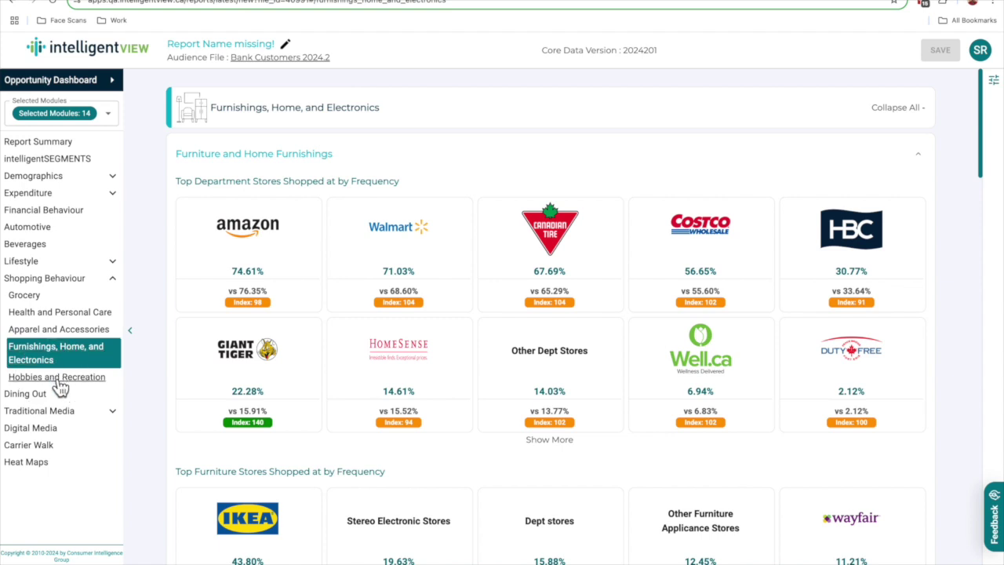
left_click(61, 380)
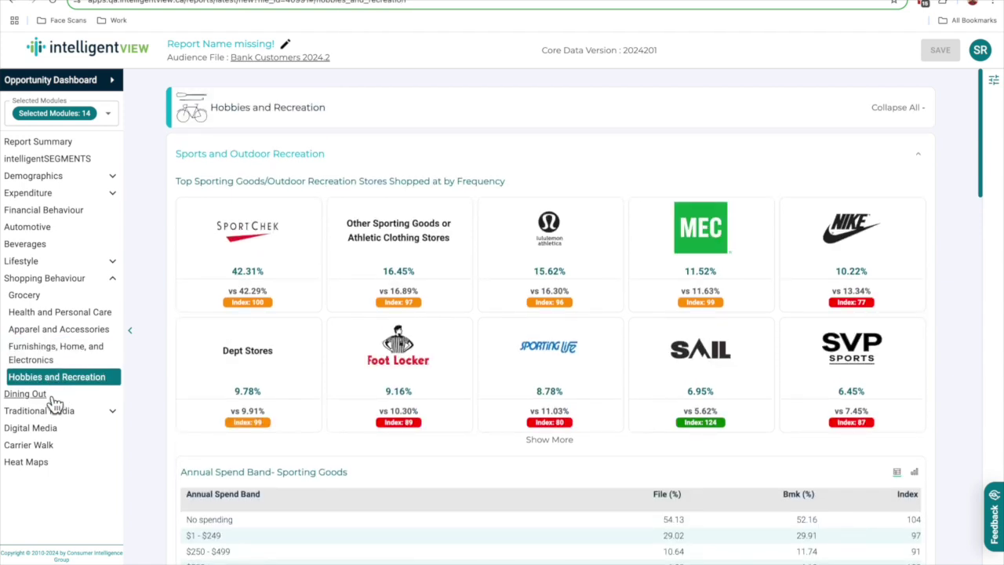
left_click(27, 393)
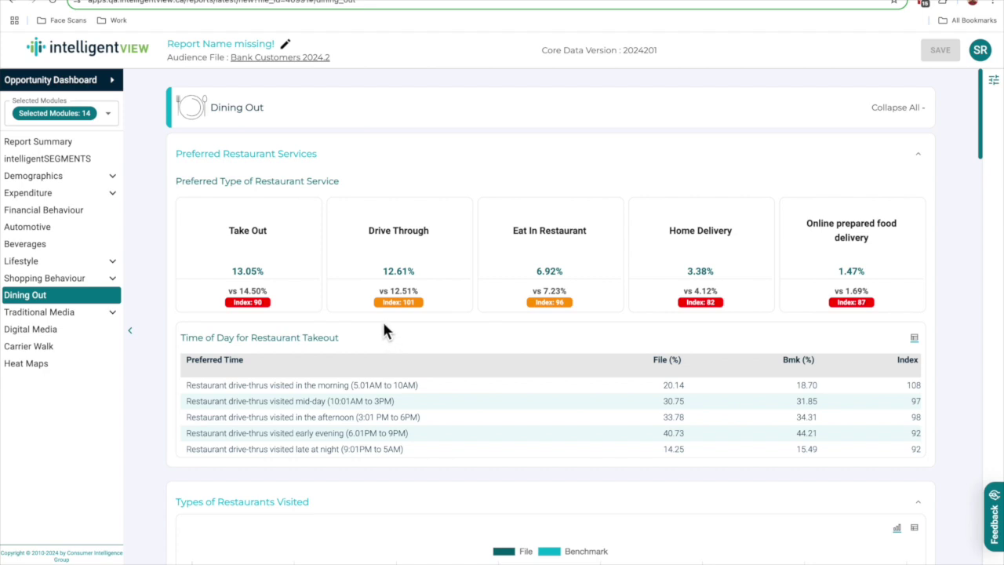
Review the Traditional Media module's Linear Television, Radio Listenership and Print Media pages, and open the Digital Media module.
left_click(66, 318)
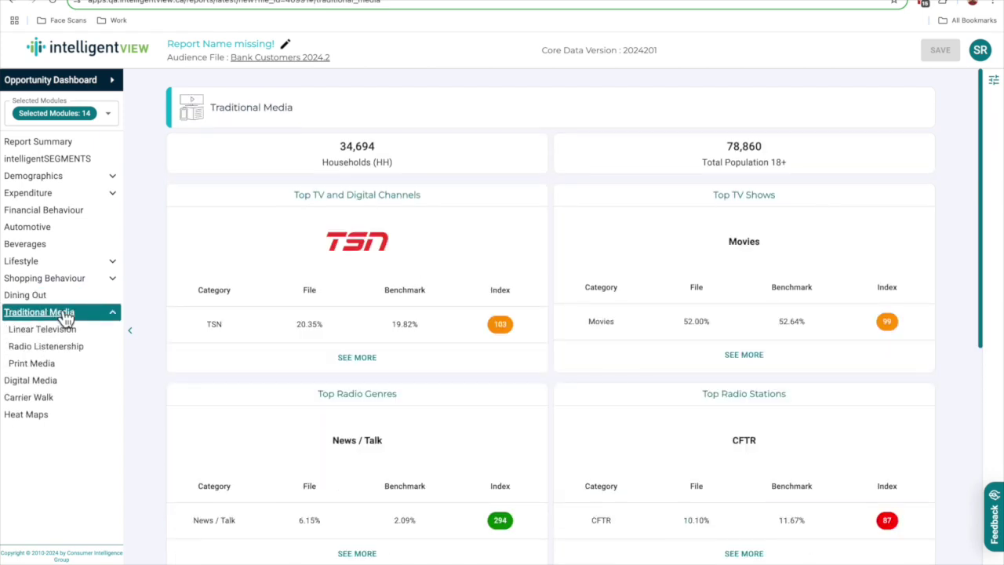
left_click(67, 334)
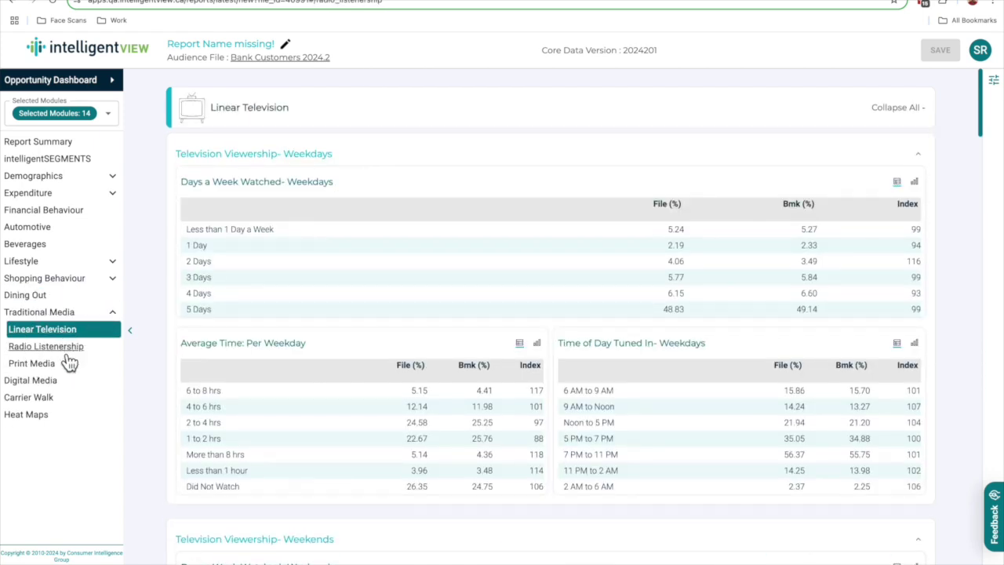
left_click(66, 351)
left_click(52, 365)
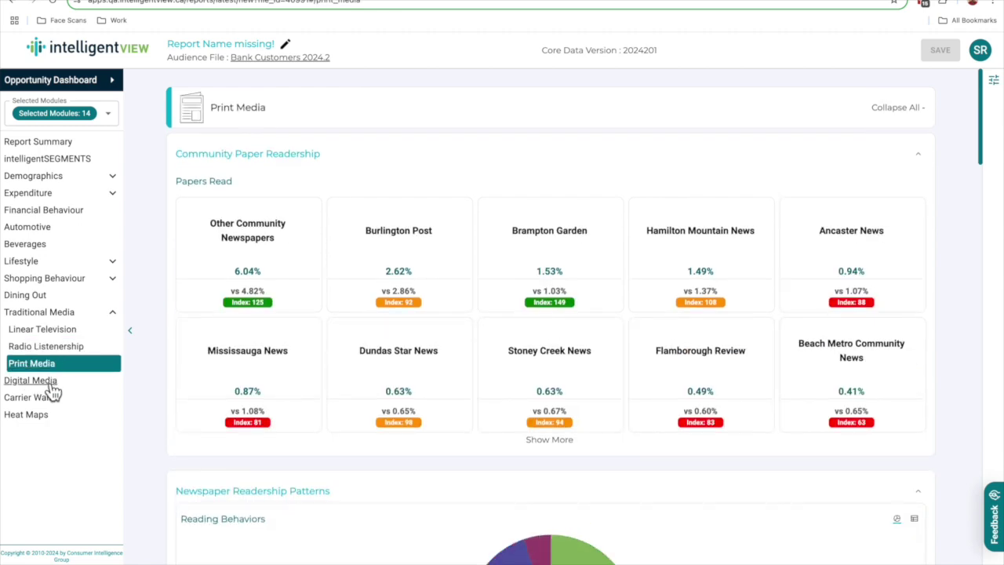
left_click(49, 381)
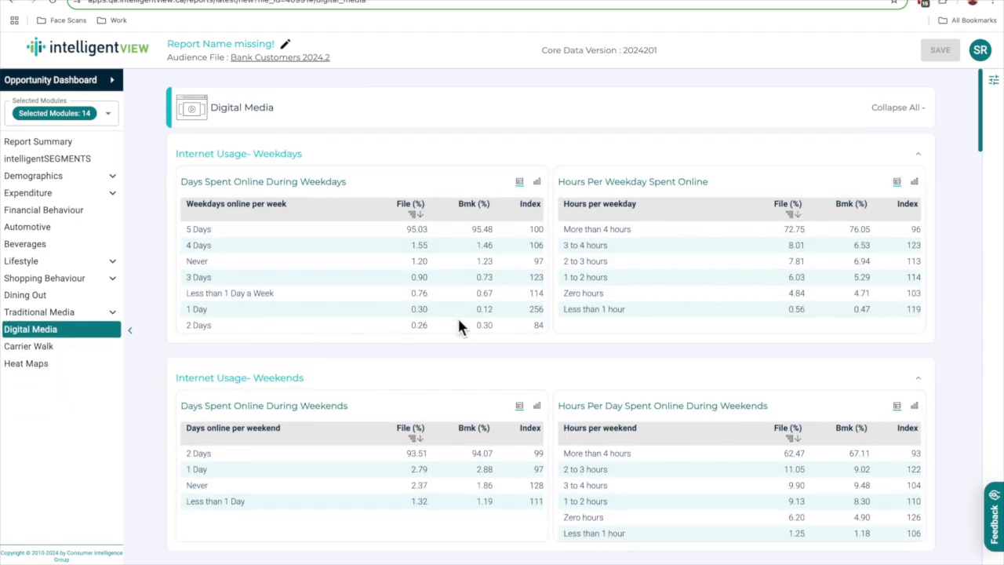
Review the Digital Media module's internet usage, online activities and audio streaming services, and open the Heat Maps module.
scroll(455, 314, "down", 2)
scroll(452, 296, "down", 8)
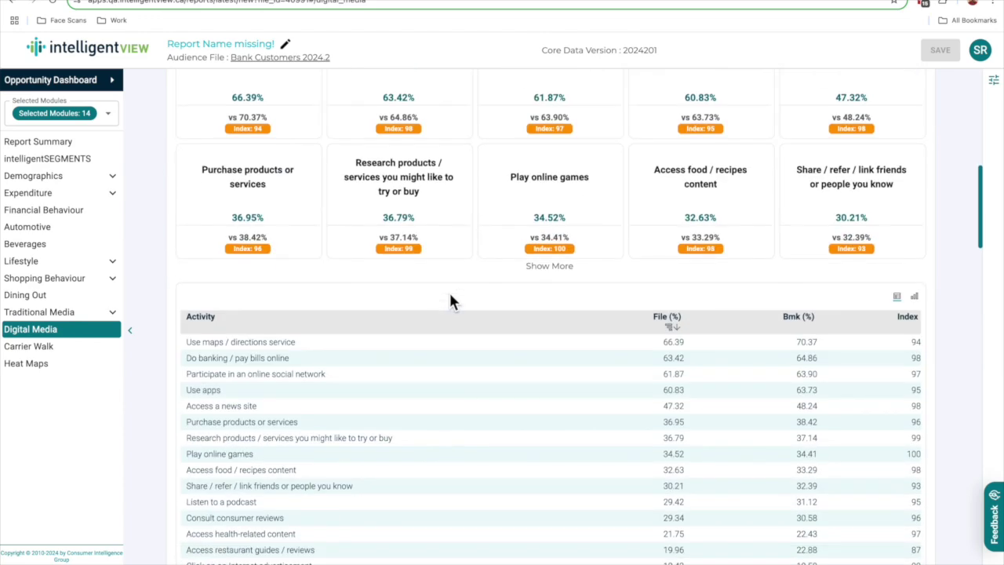
scroll(451, 299, "down", 8)
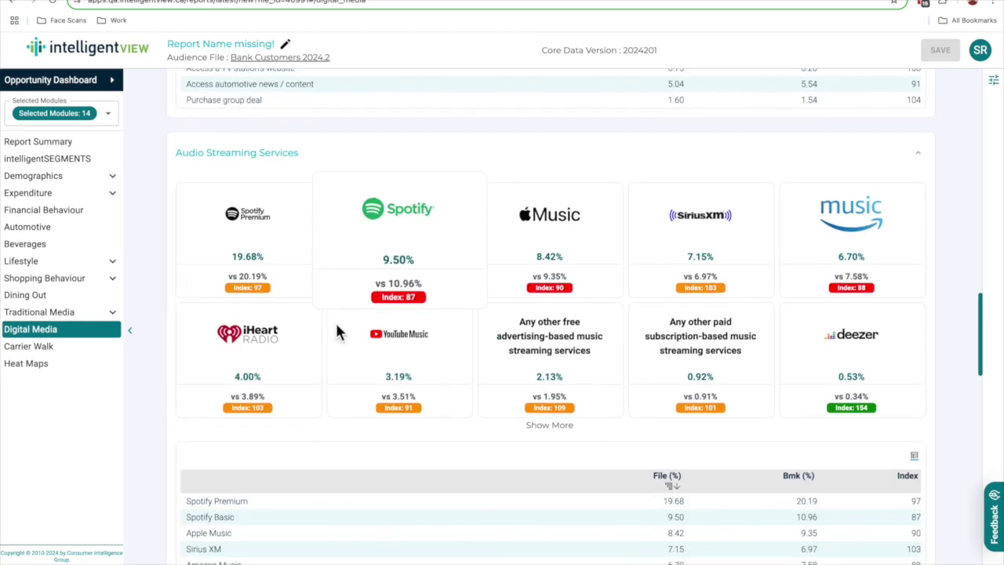
left_click(53, 364)
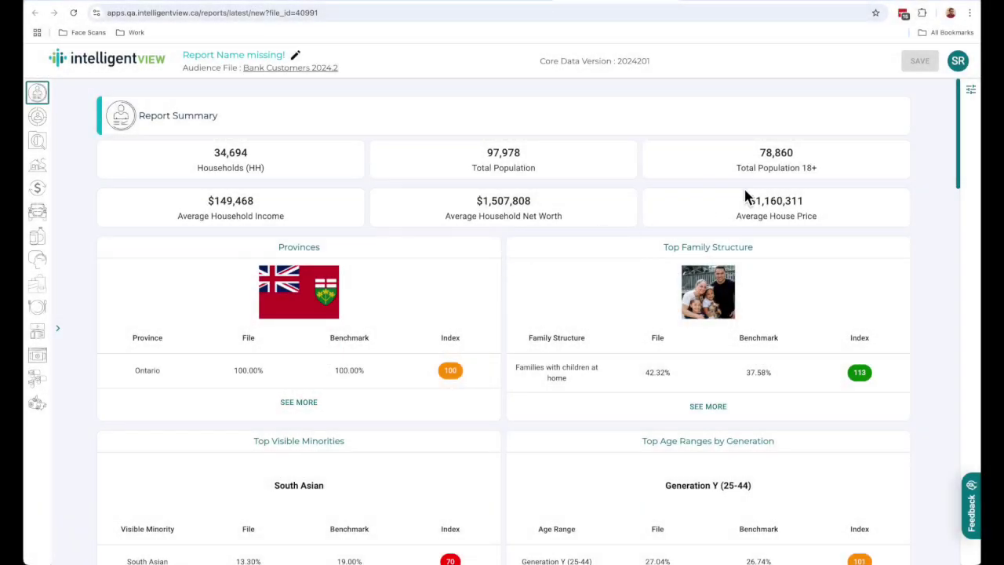
Name the report "Bank Customers 2024.2 vs CMA Toronto" and save it.
left_click(298, 57)
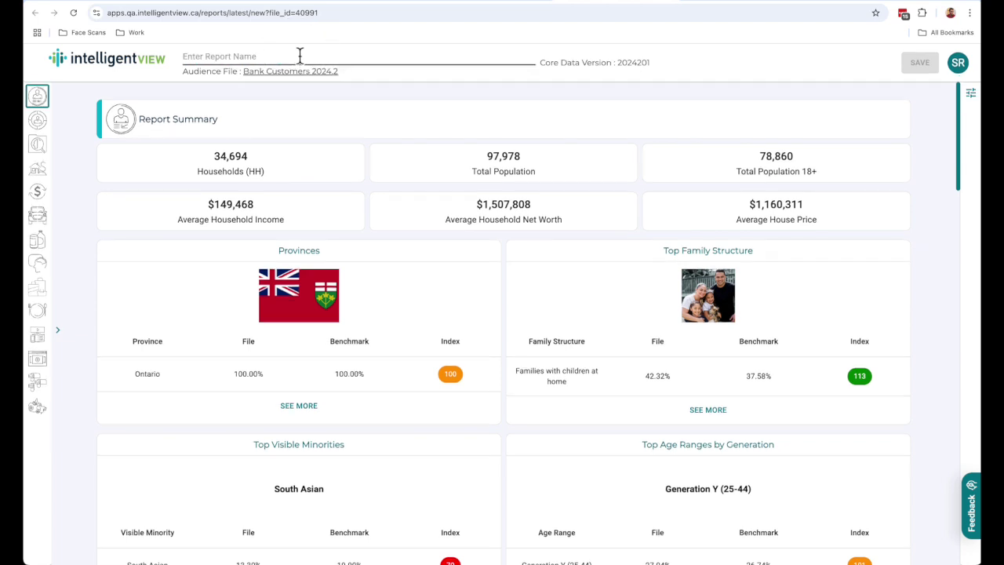
left_click(323, 60)
type("Bank Customers 2024.")
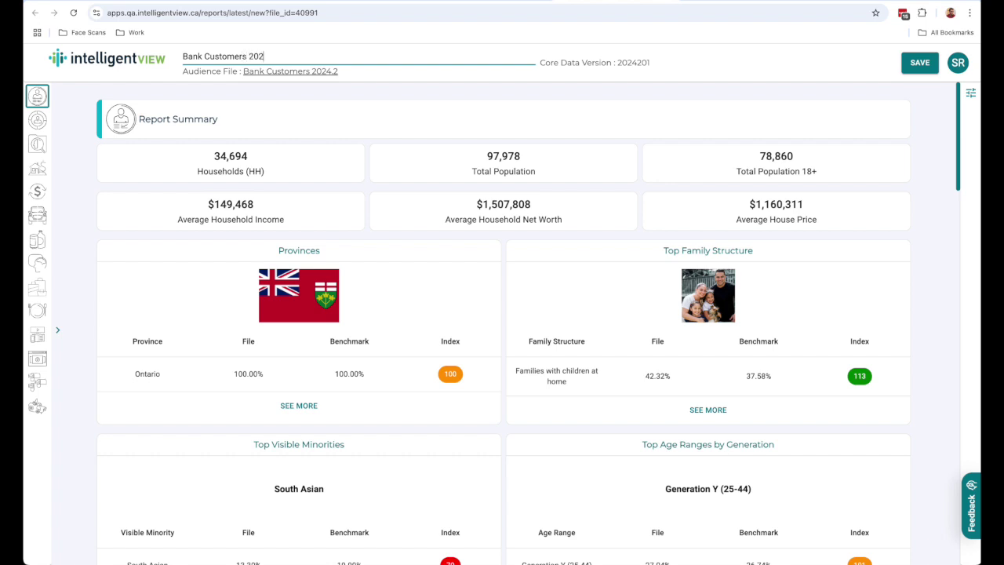
type("2 vs CAM")
key("BackSpace")
key("BackSpace")
type("MA Toronto")
left_click(919, 62)
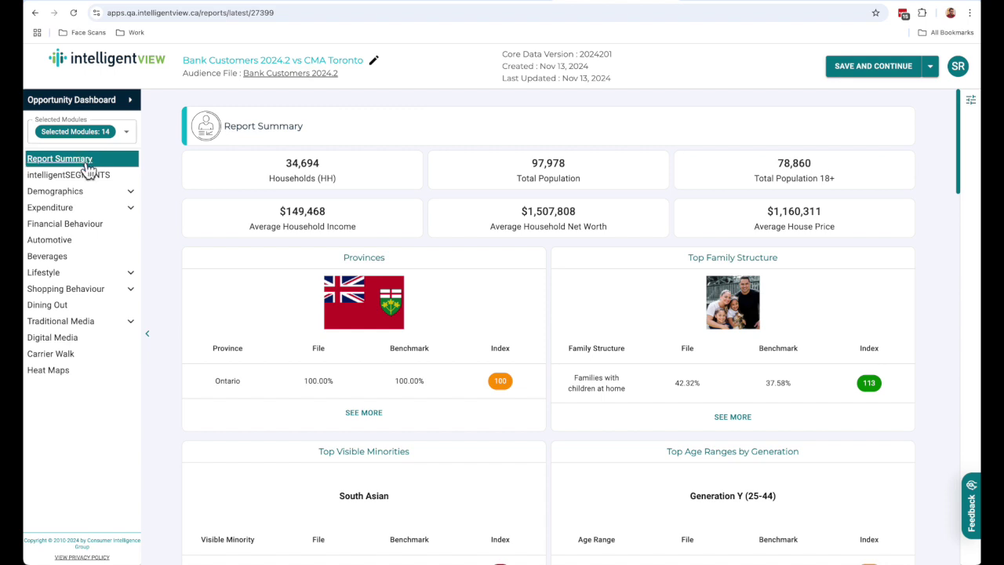
Look at the Carrier Walk module and the Report Summary, and check where the audience refinement settings and report name can be edited.
left_click(63, 357)
left_click(86, 163)
left_click(972, 99)
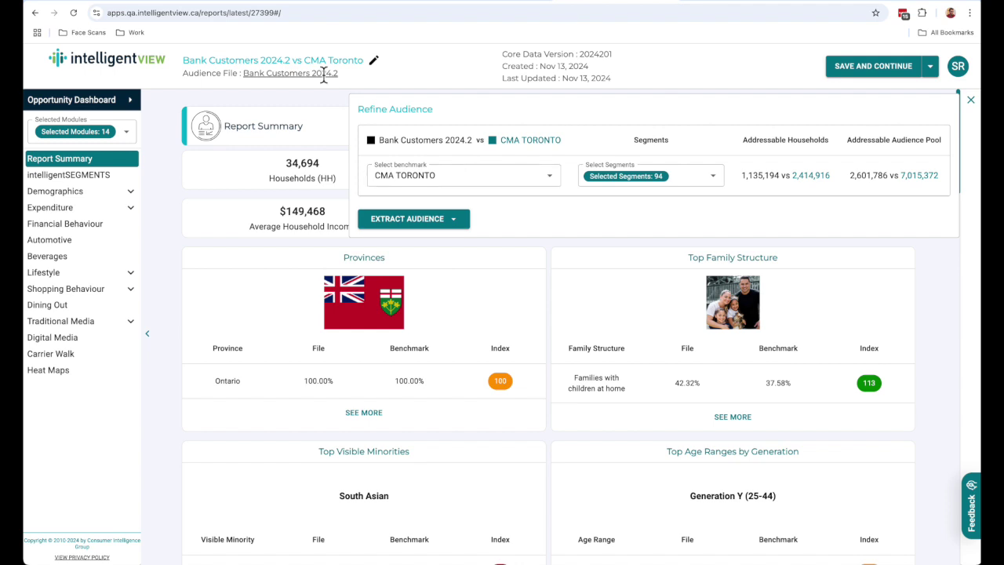
left_click(369, 63)
left_click(374, 61)
left_click(333, 154)
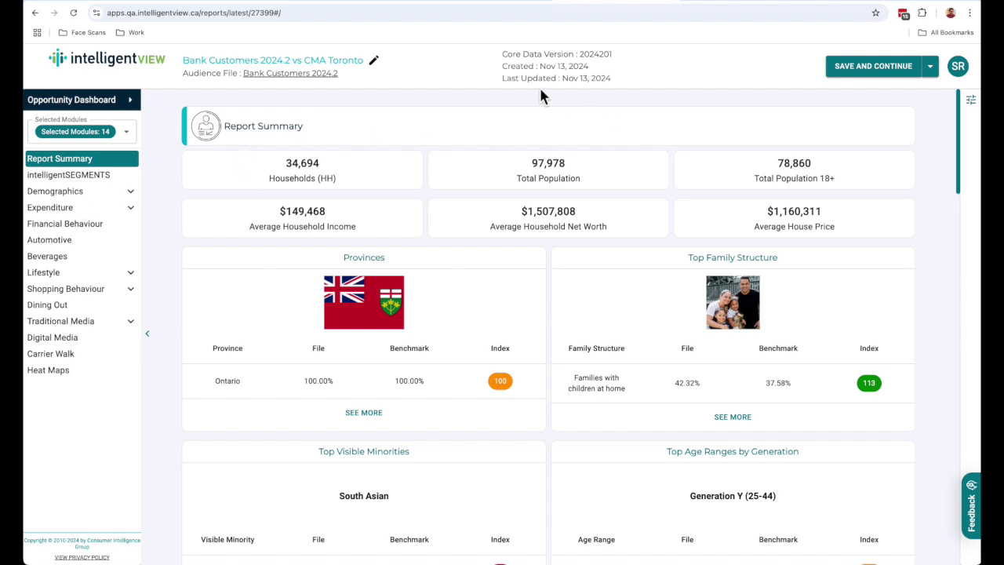
Rename the report "Bank Customers 2024.2 vs CMA Toronto 2" and save it.
left_click(362, 61)
type("2")
key("Return")
left_click(843, 72)
Remove segments A1 - Big City Elite, A2 - West Coast Wealth, A3 - Affluent Professionals and A4 - Asian Accolades from the report's audience.
left_click(971, 101)
left_click(713, 175)
left_click(641, 228)
left_click(637, 250)
left_click(636, 273)
left_click(635, 298)
left_click(643, 130)
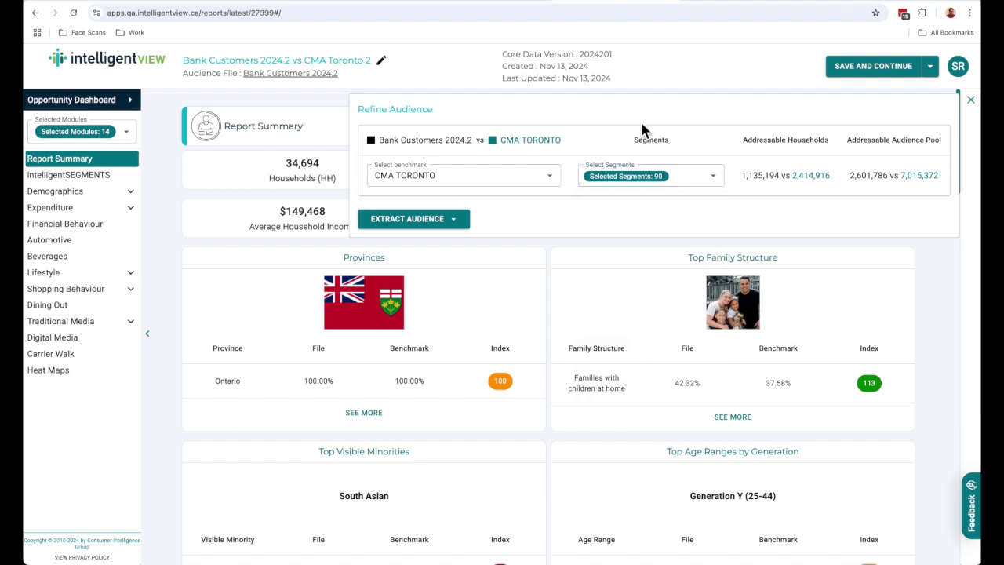
left_click(772, 255)
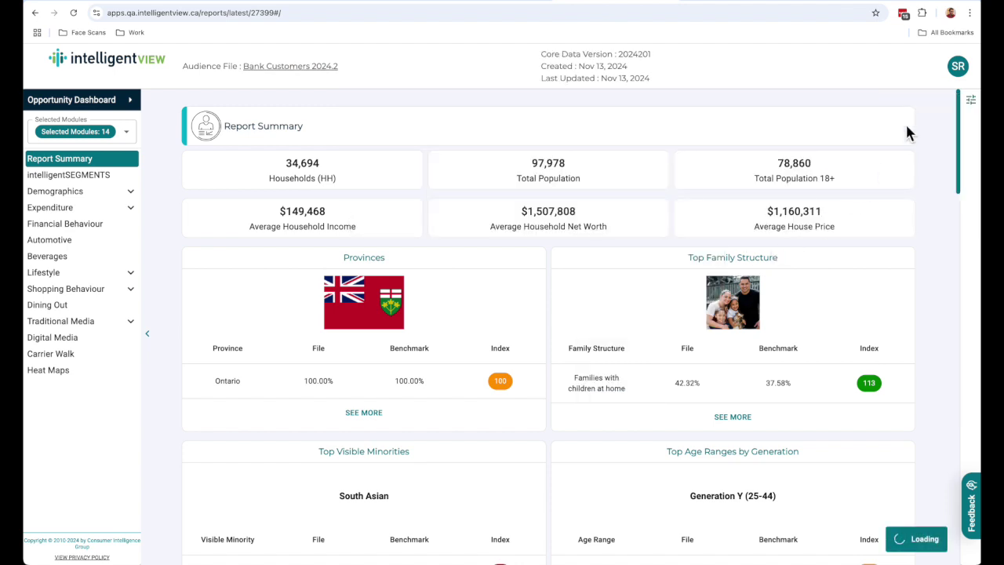
Save the refined report as a new report named "Bank Customers Some segments vs CMA Toronto".
left_click(930, 68)
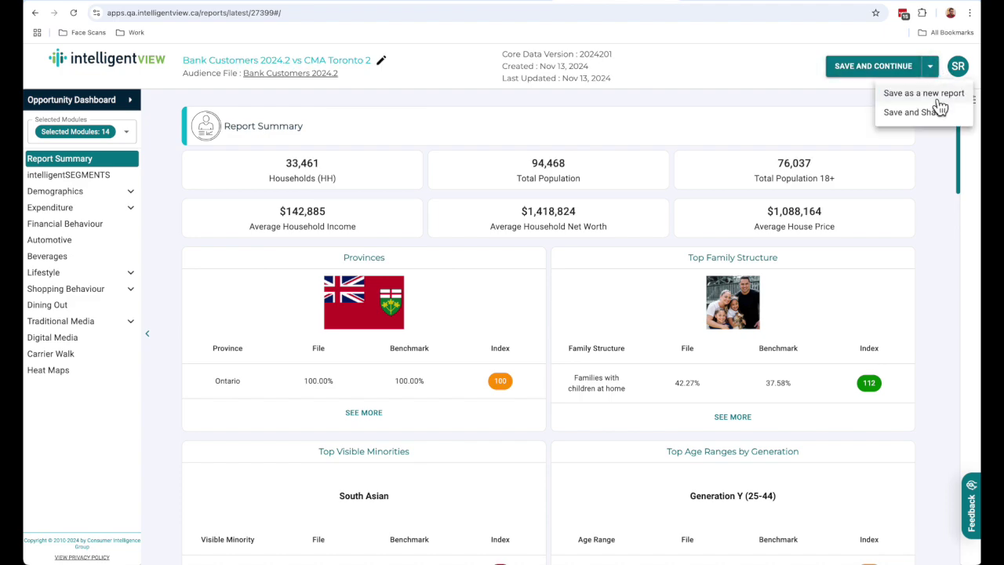
left_click(938, 99)
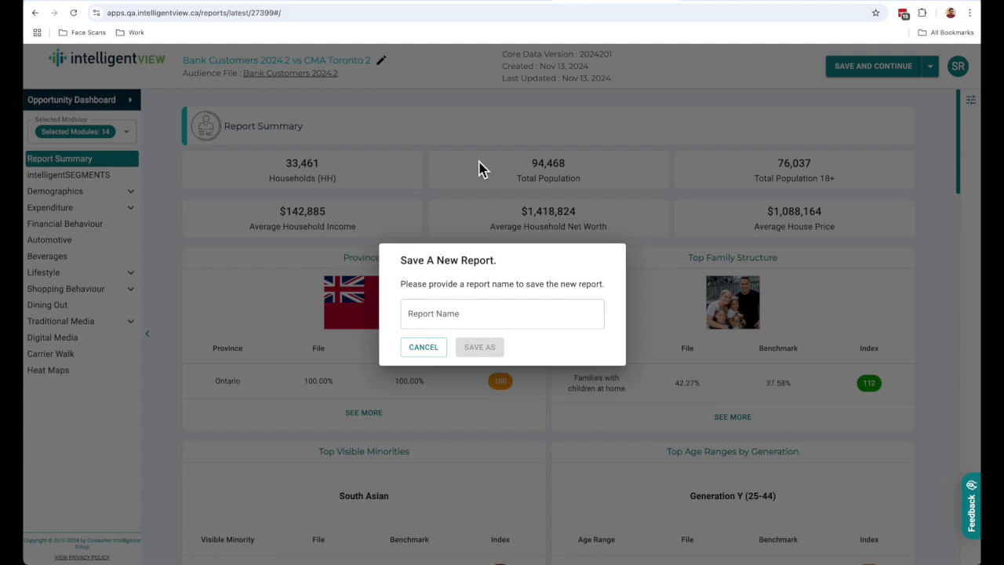
left_click(471, 318)
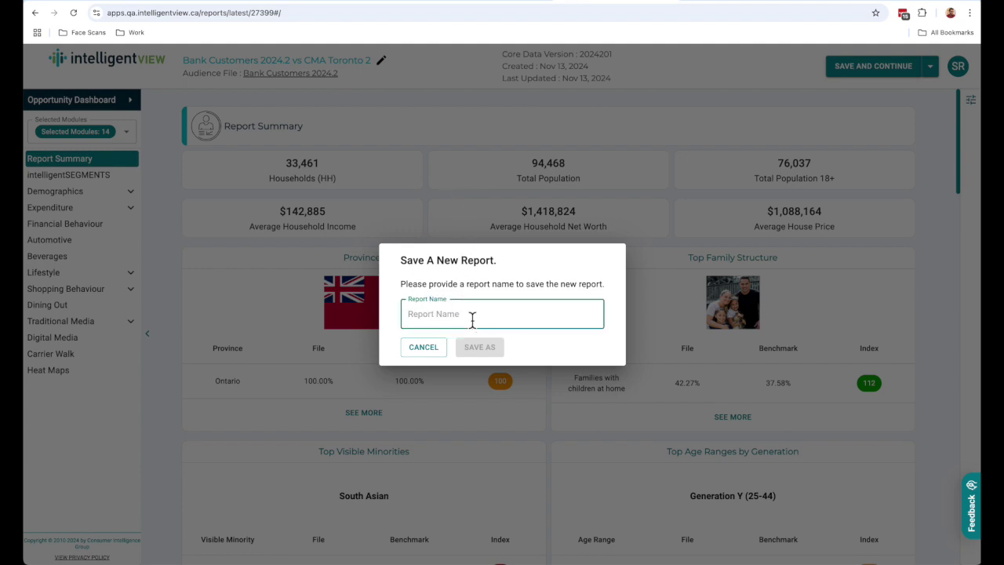
type("Ba")
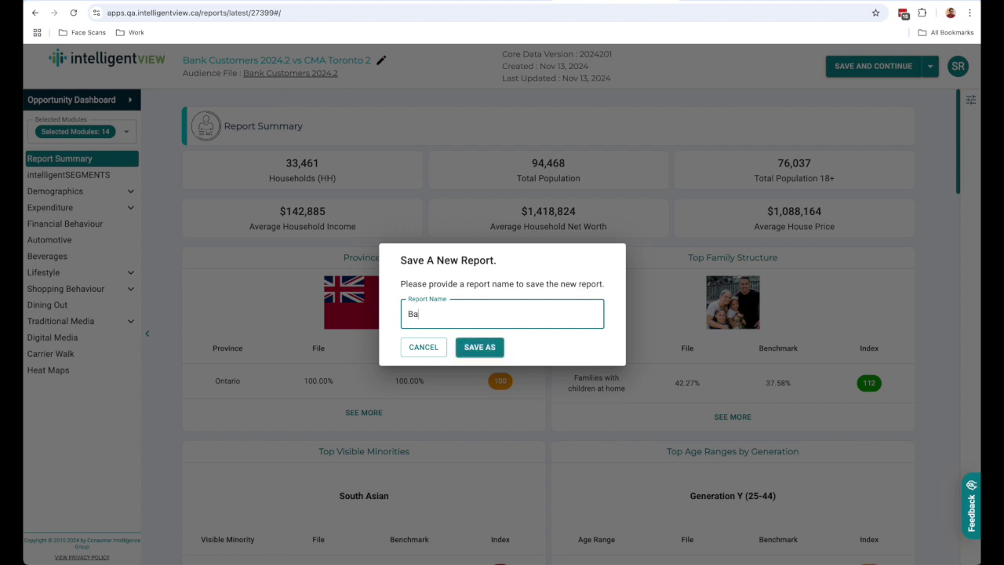
type("nk Customers Some segments vs CMA Toronto")
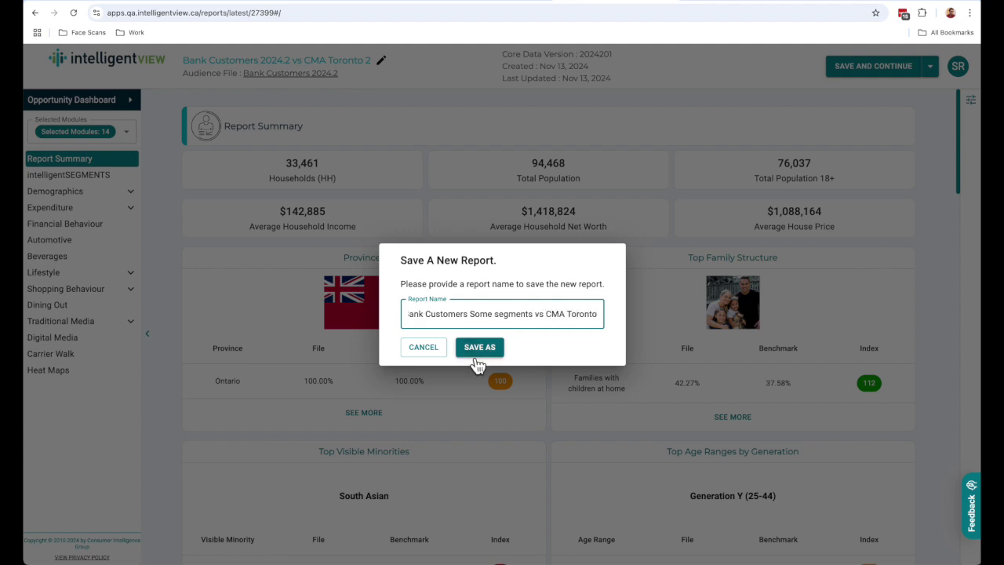
left_click(480, 347)
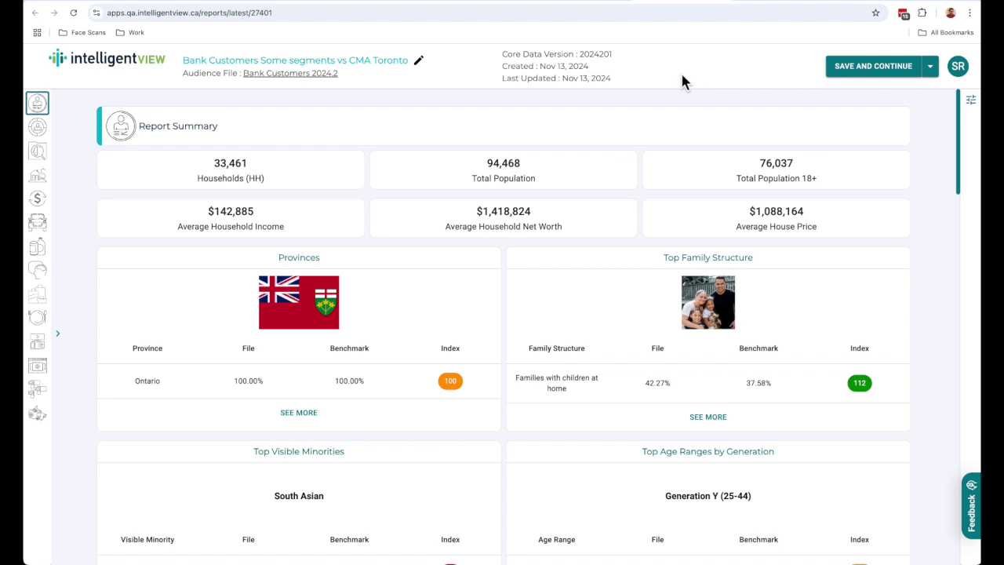
Save and share the report with the number of shares set to 1000, select the generated link's text and close the link prompt.
left_click(930, 66)
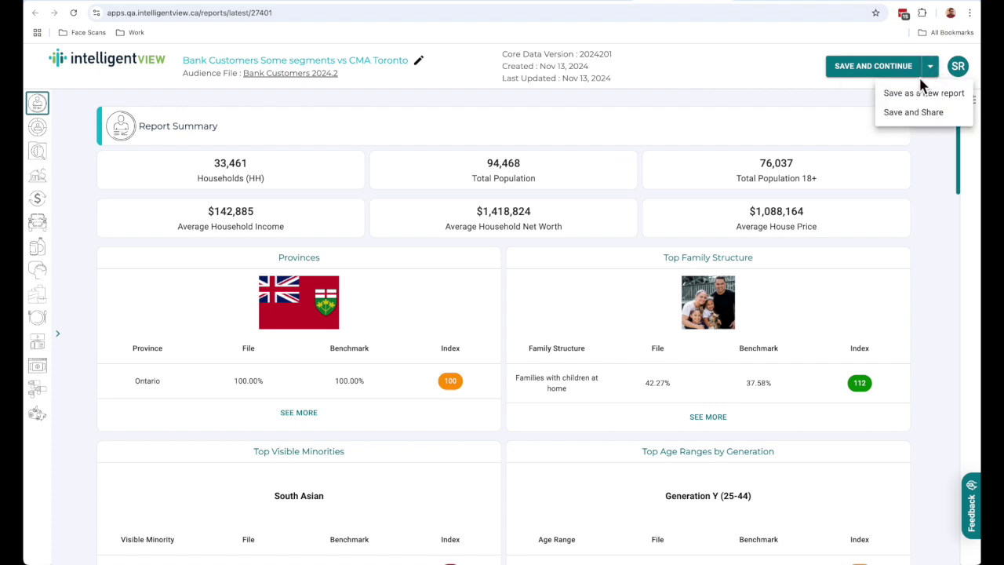
left_click(906, 118)
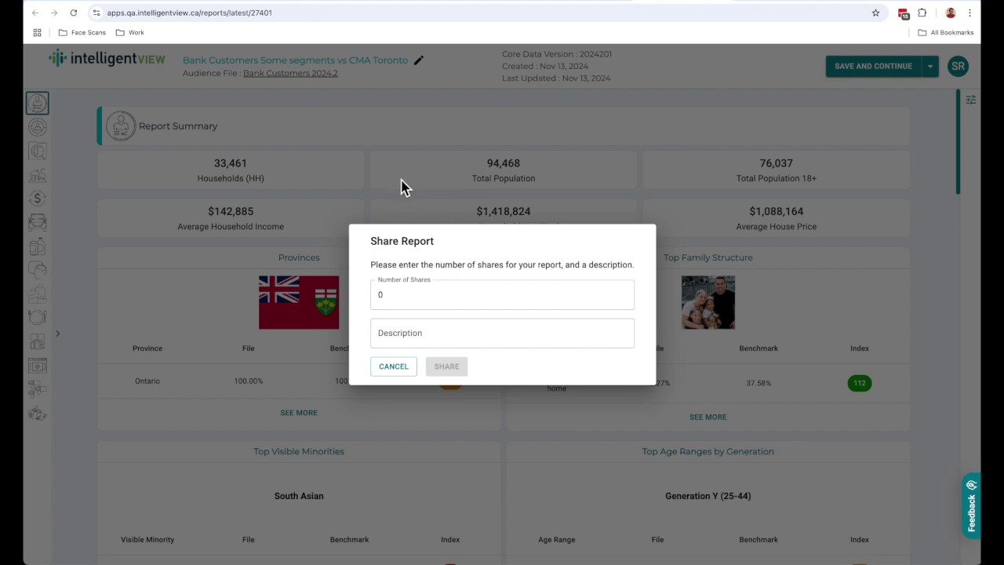
double_click(399, 305)
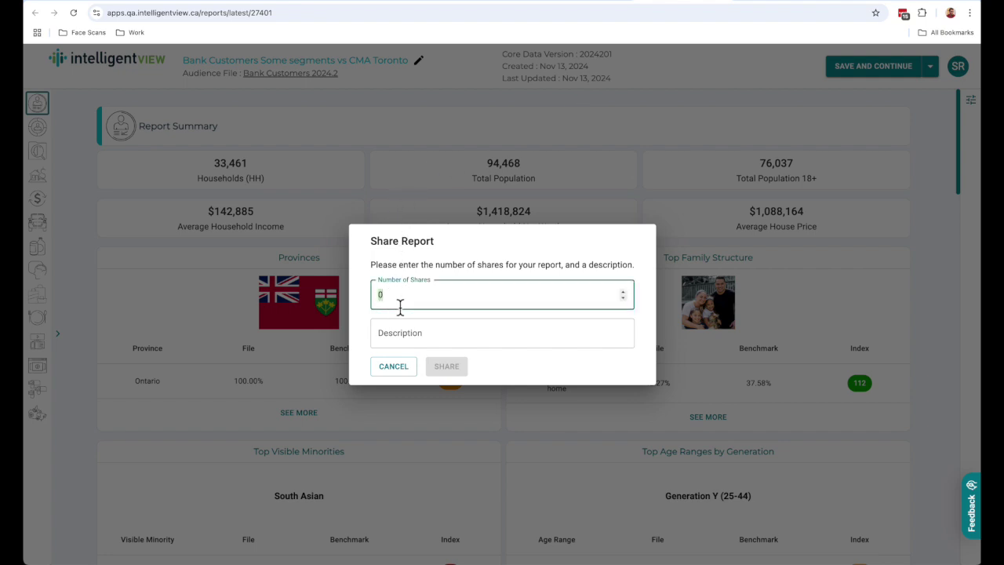
type("1")
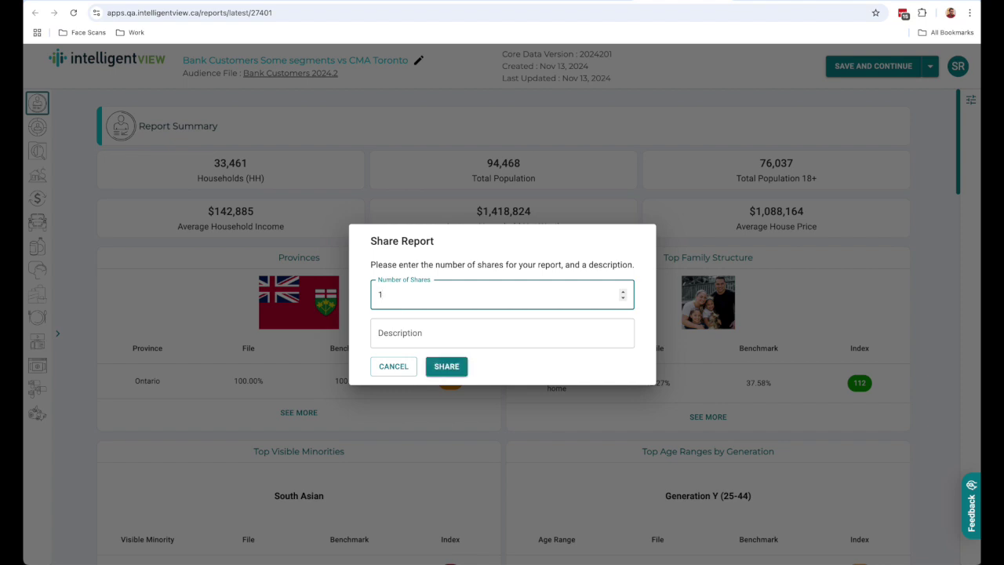
type("000")
left_click(462, 368)
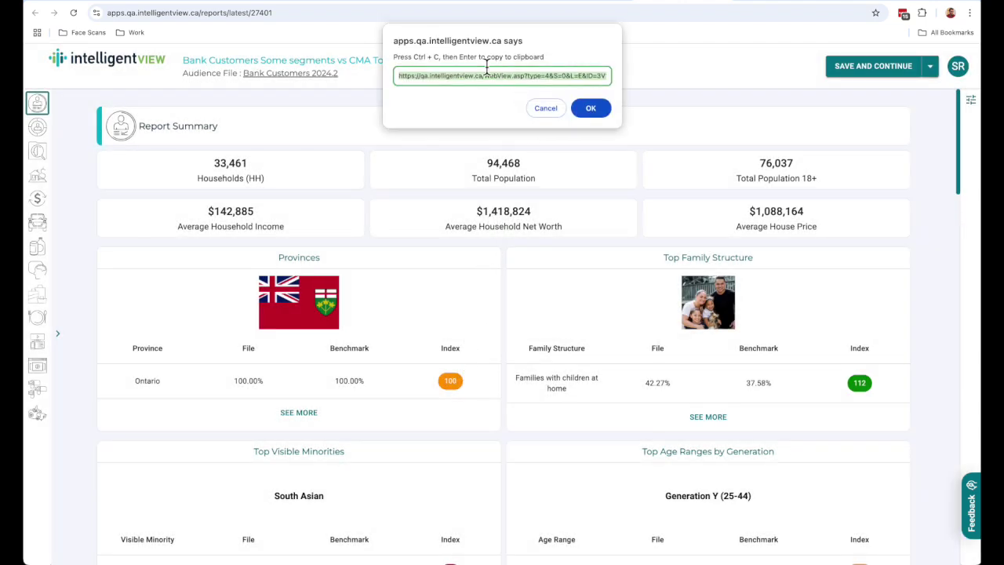
left_click(484, 74)
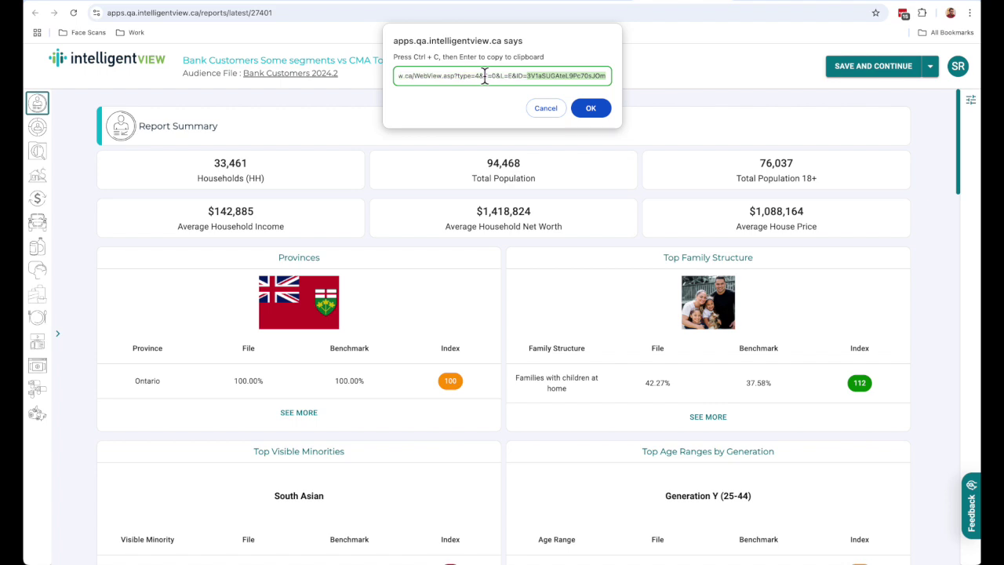
left_click(591, 109)
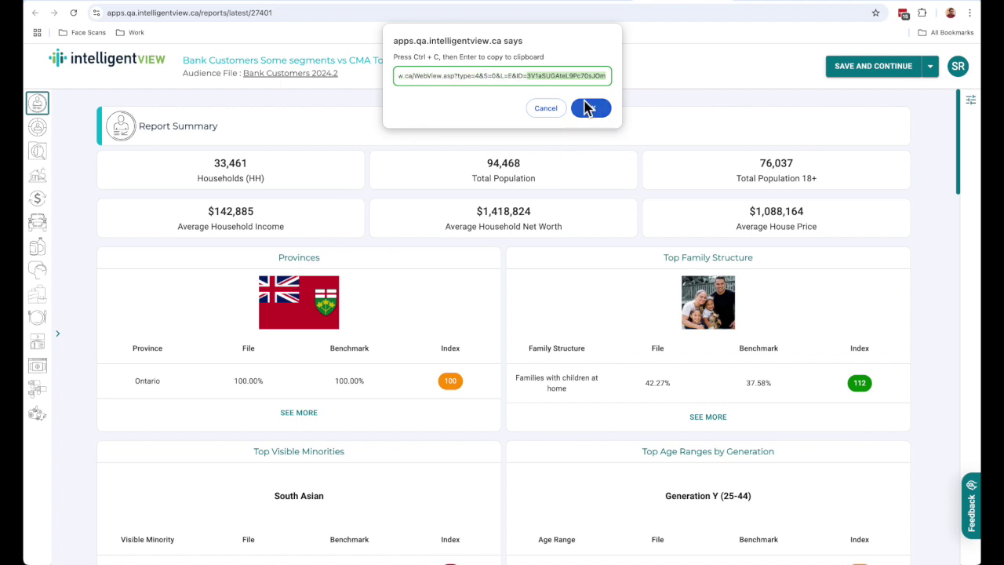
left_click(604, 114)
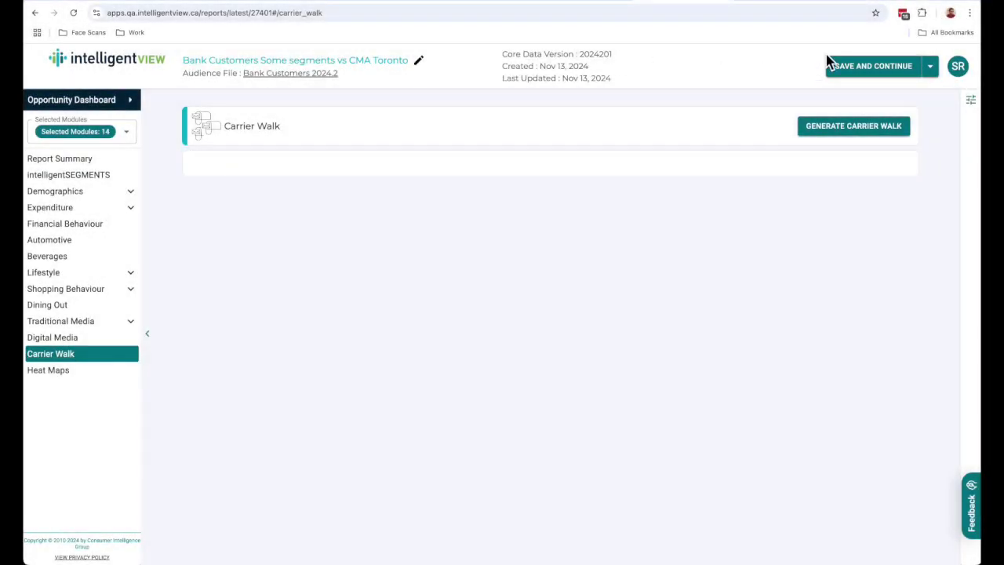
Remove segments A5 - Living the High Life and B2 - Condo Suites and Box Seats from the audience.
left_click(973, 102)
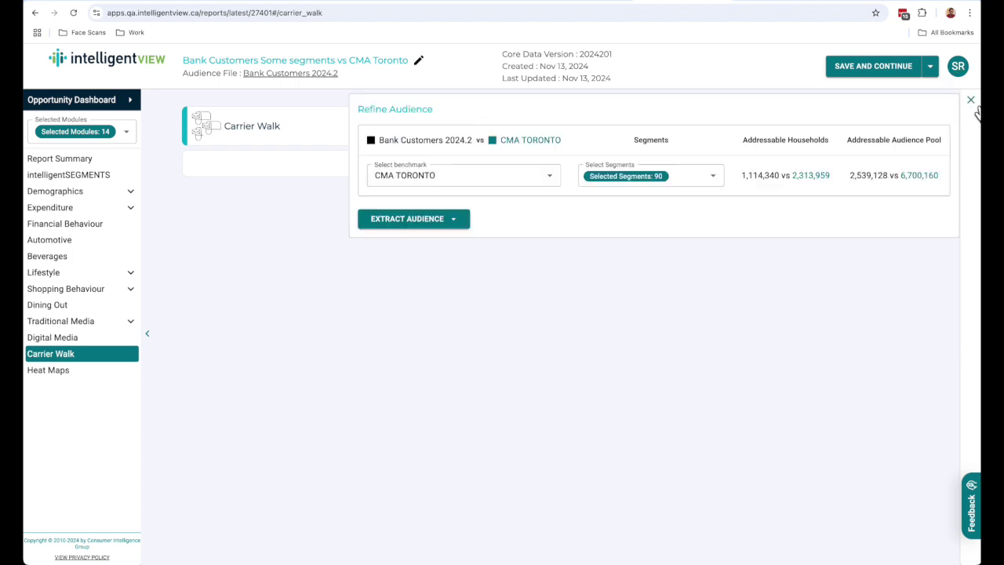
left_click(713, 178)
left_click(642, 322)
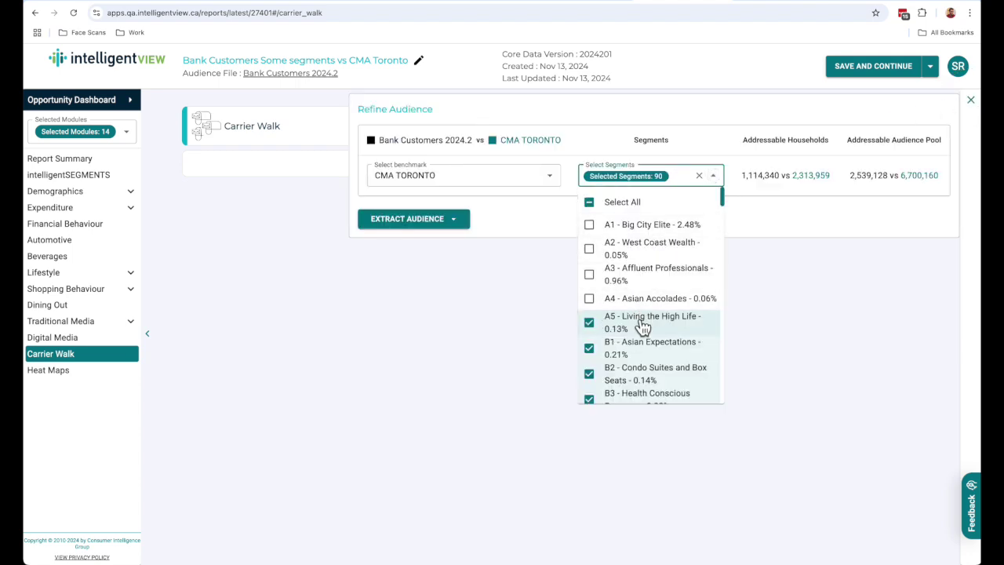
left_click(642, 375)
left_click(554, 251)
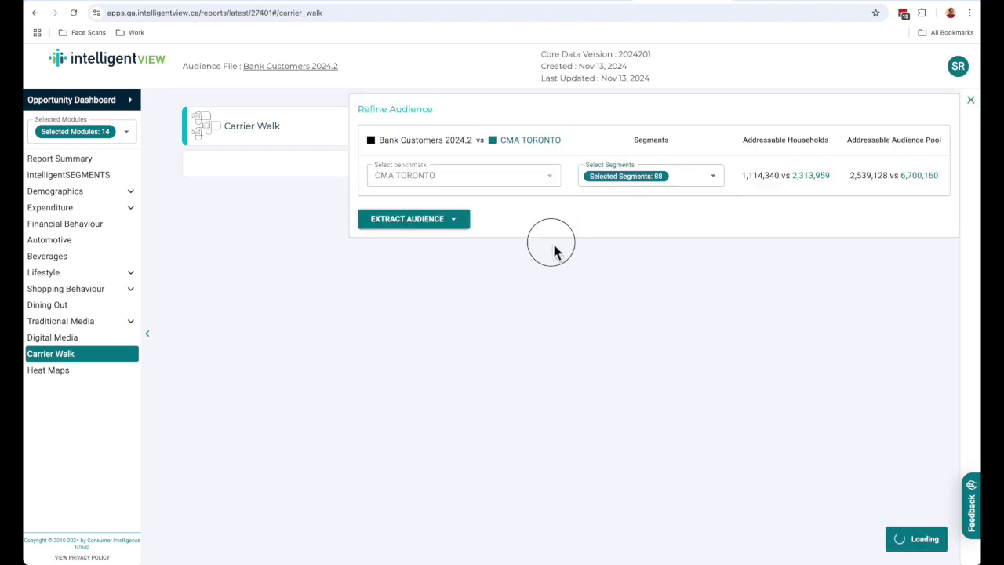
left_click(554, 252)
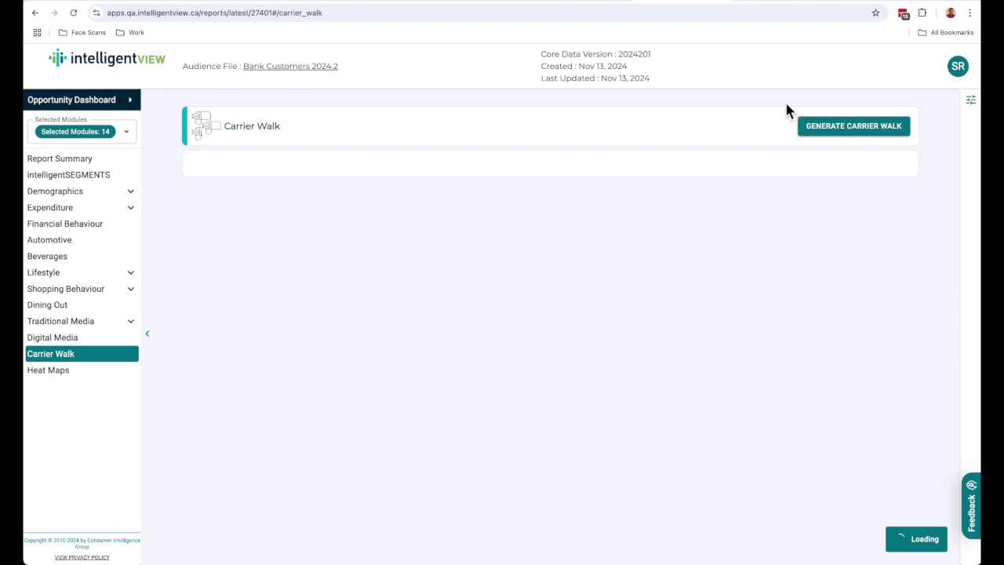
Generate the carrier walk and set its version to 20241018.
left_click(855, 135)
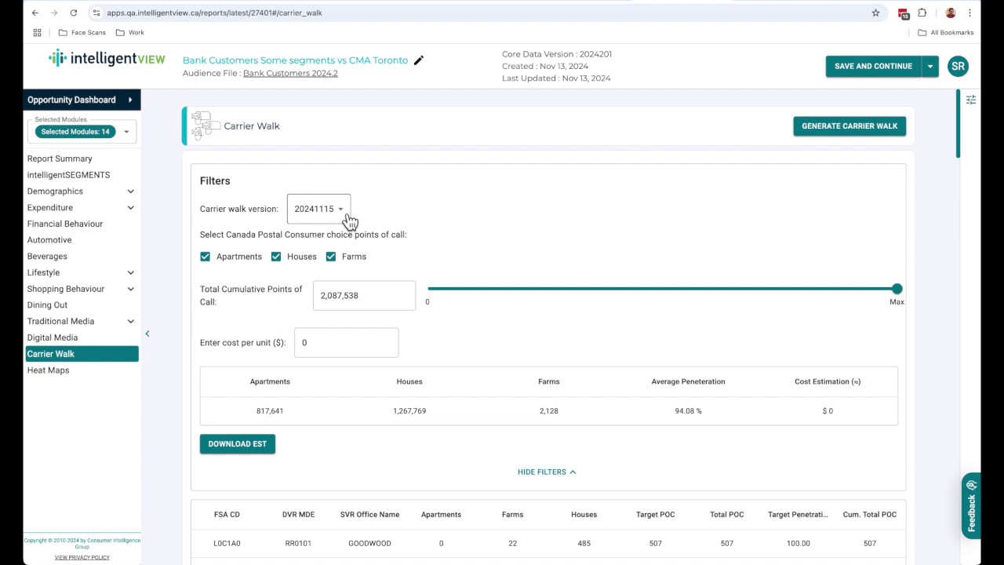
left_click(347, 217)
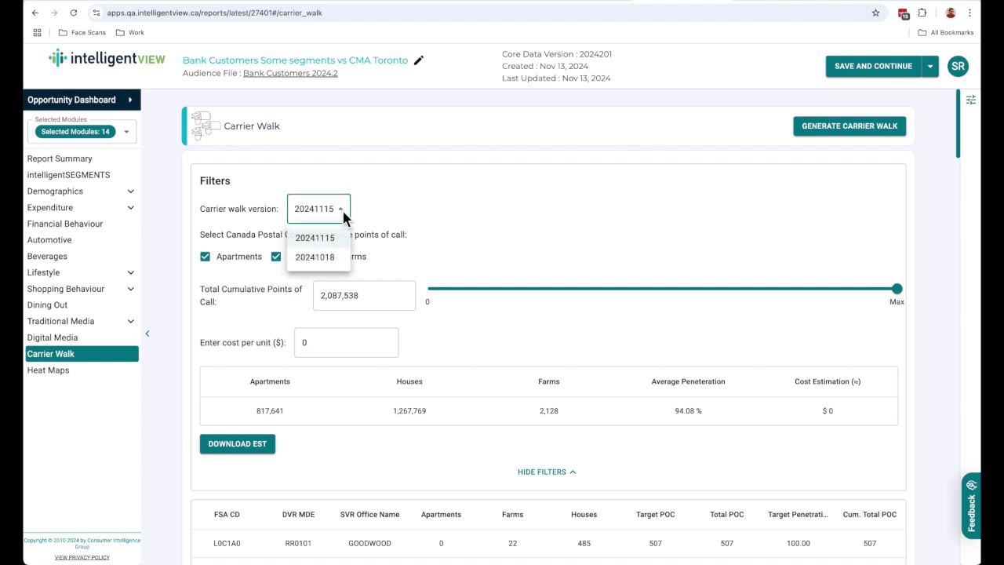
left_click(318, 257)
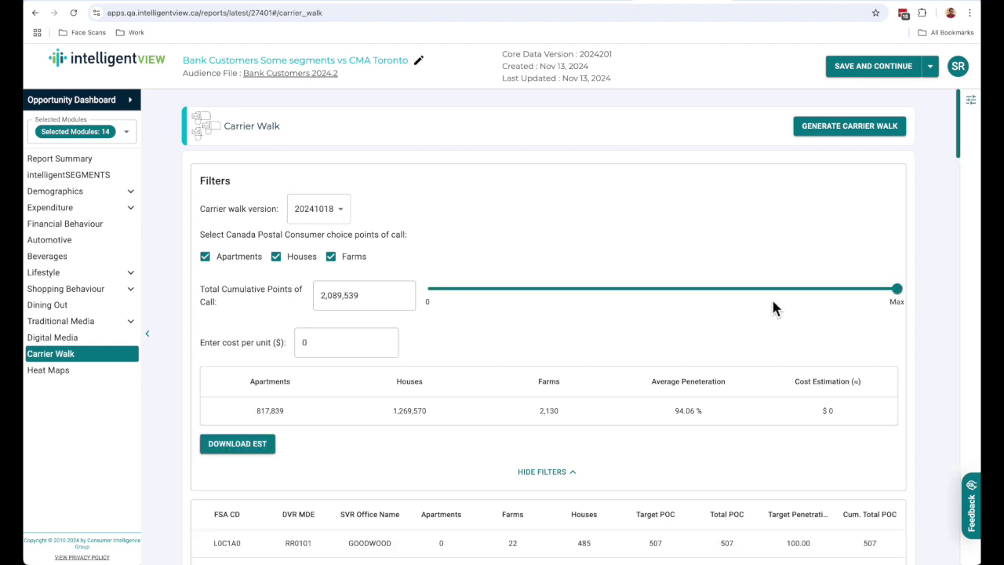
Reduce the carrier walk's total cumulative points of call to 400,172 and download the estimate.
left_click_drag(896, 289, 516, 337)
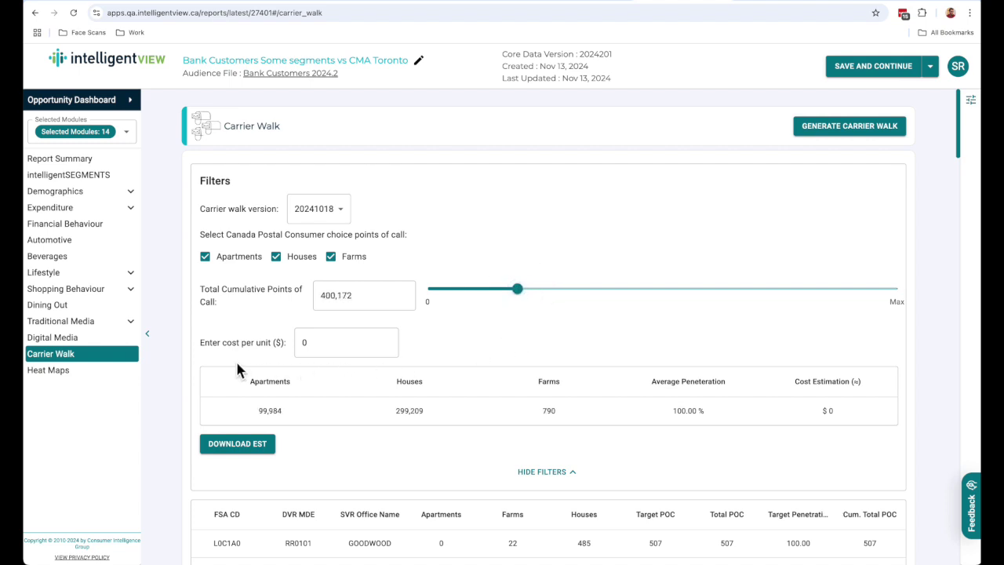
left_click(239, 444)
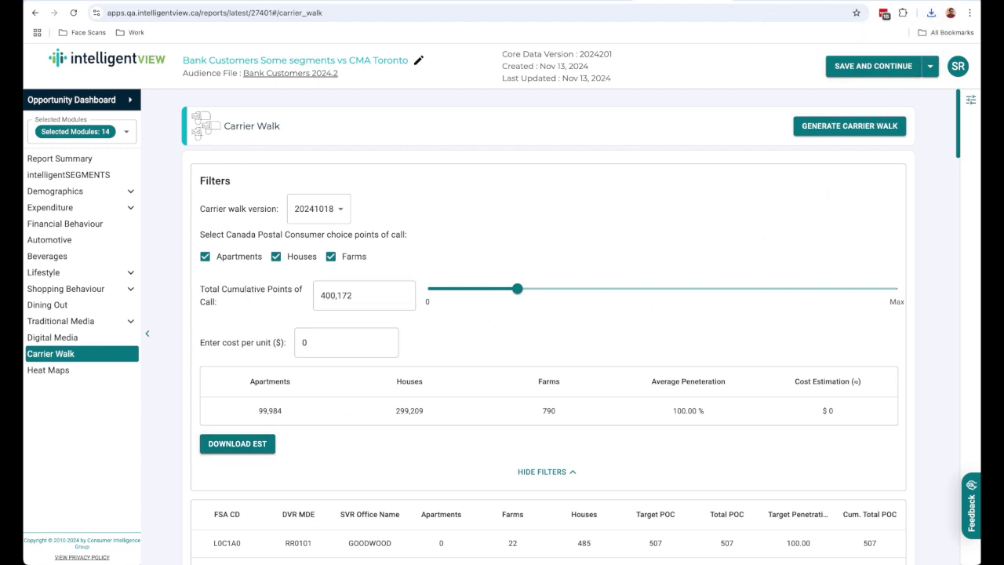
Check the audience refinement settings and expand the large customer cluster near Toronto on the Heat Map.
left_click(971, 100)
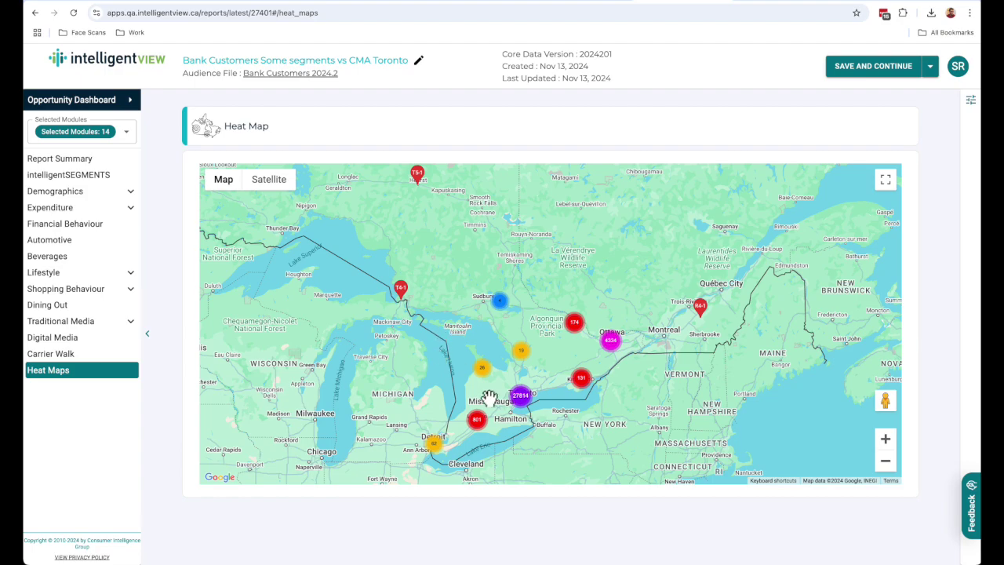
left_click(519, 396)
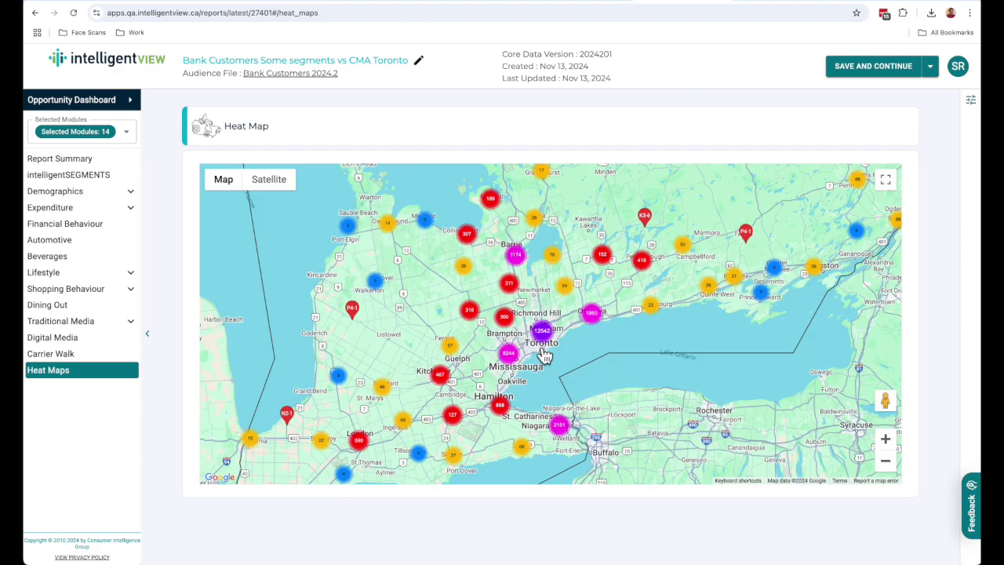
Expand successive customer clusters from Toronto through Markham and Milliken down to the individual segment markers around Bradley Rd and Woodhall Rd.
left_click(542, 334)
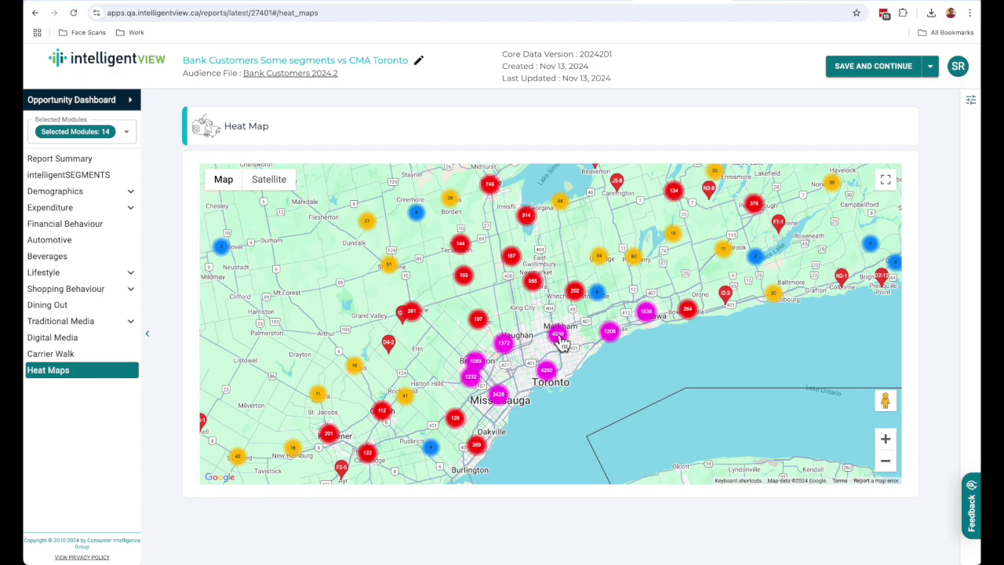
left_click(559, 336)
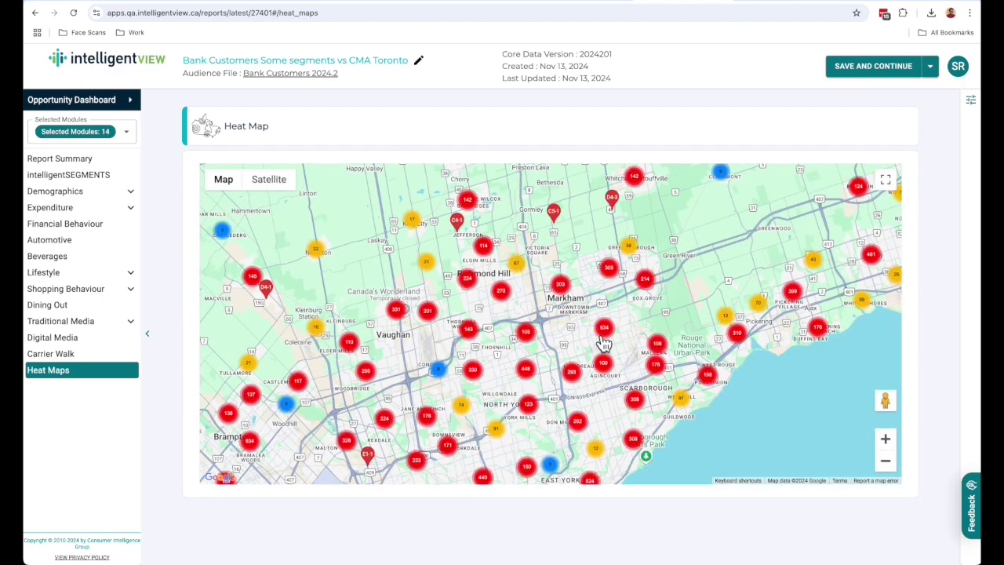
left_click(603, 333)
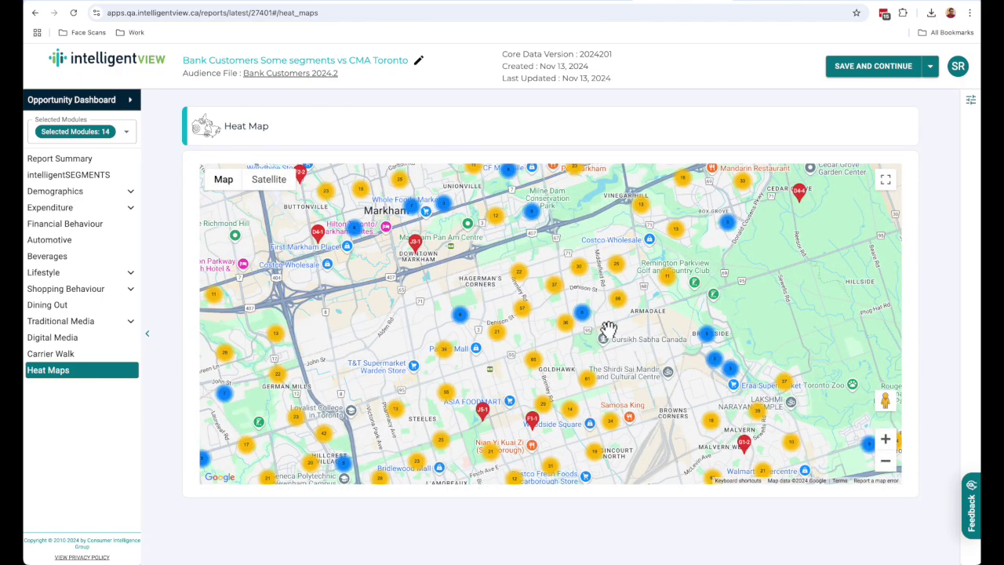
left_click(571, 324)
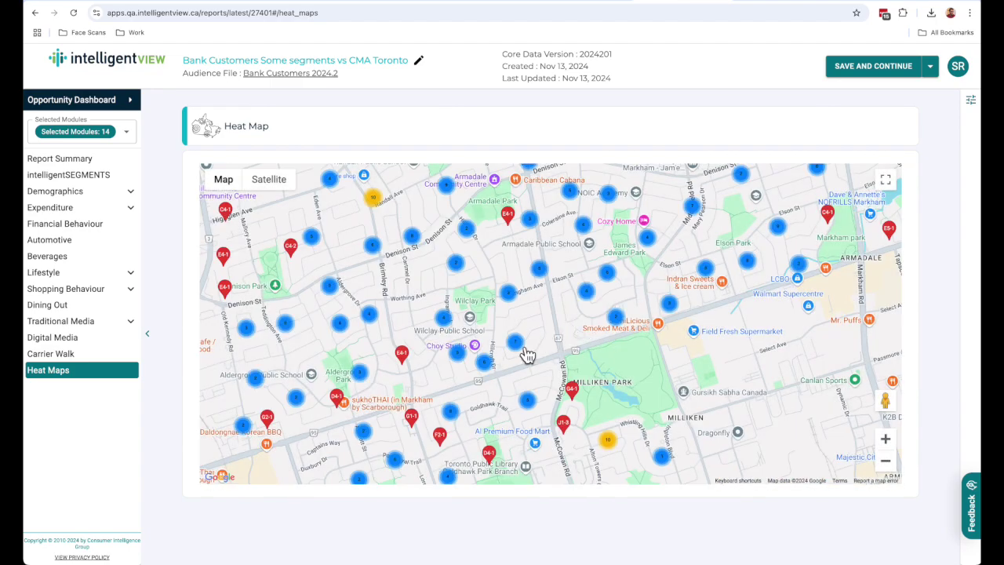
left_click(527, 351)
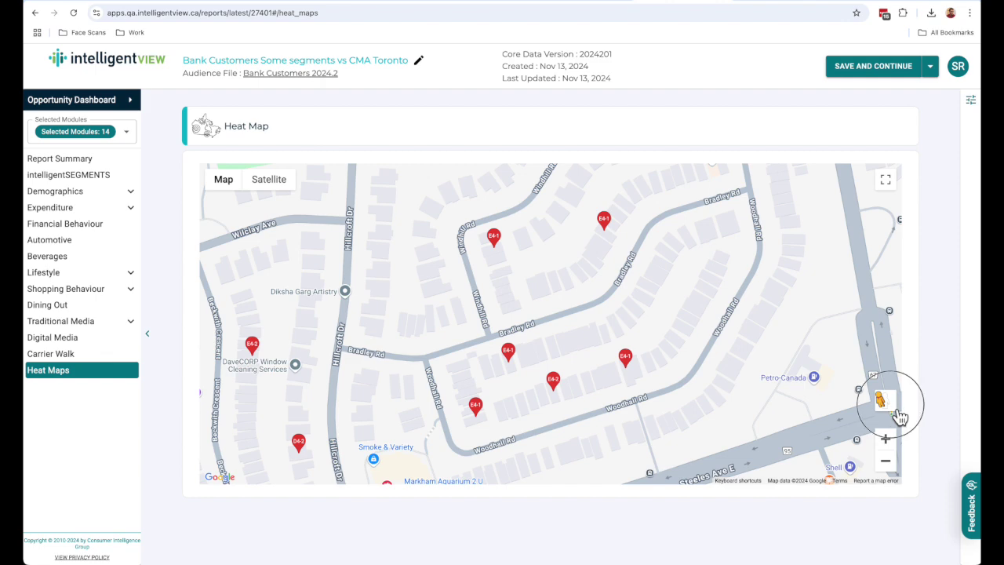
View the neighbourhood around the E4-1 marker near Bradley Rd in Street View, look along the street and return to the map.
left_click_drag(900, 415, 505, 343)
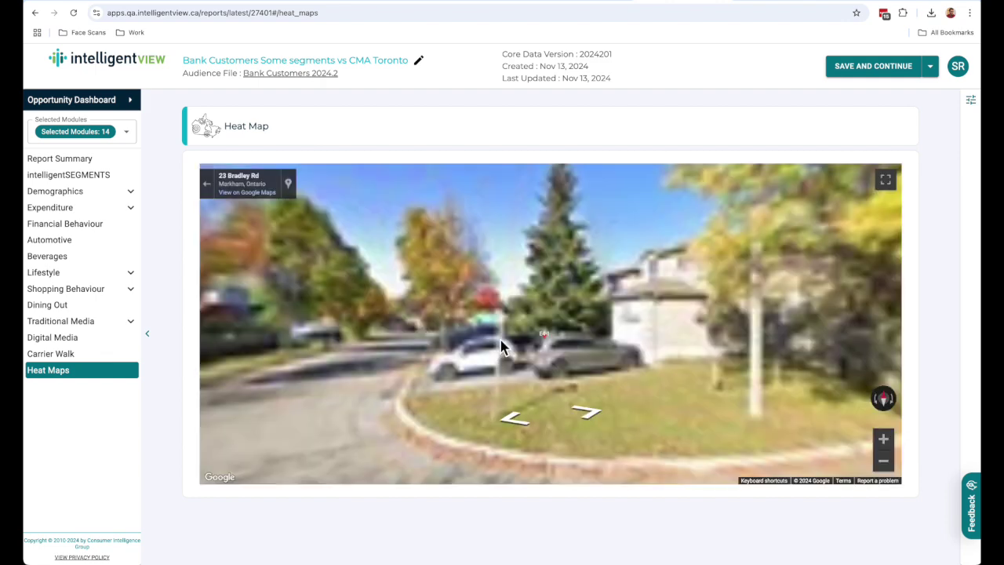
left_click_drag(572, 341, 772, 380)
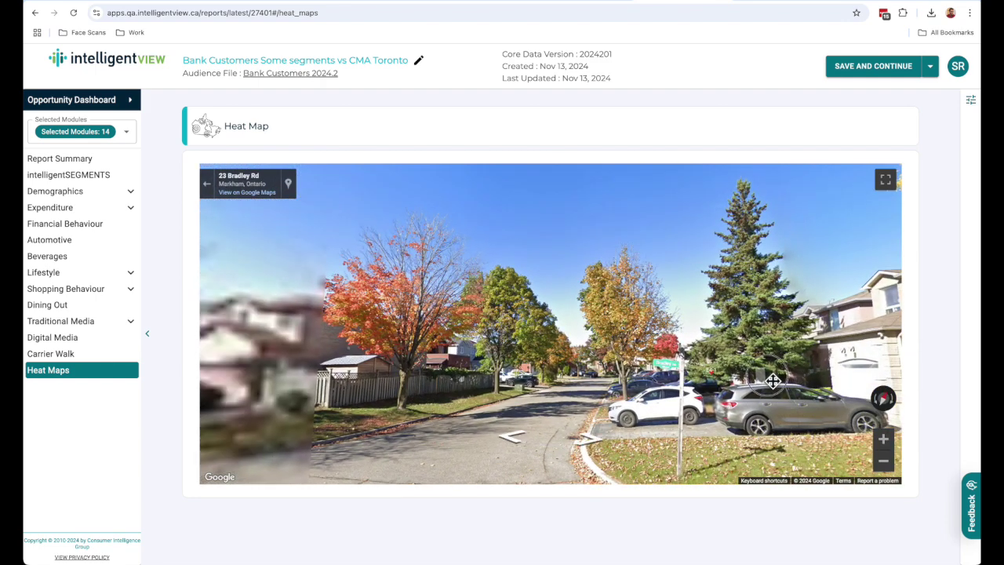
left_click(207, 184)
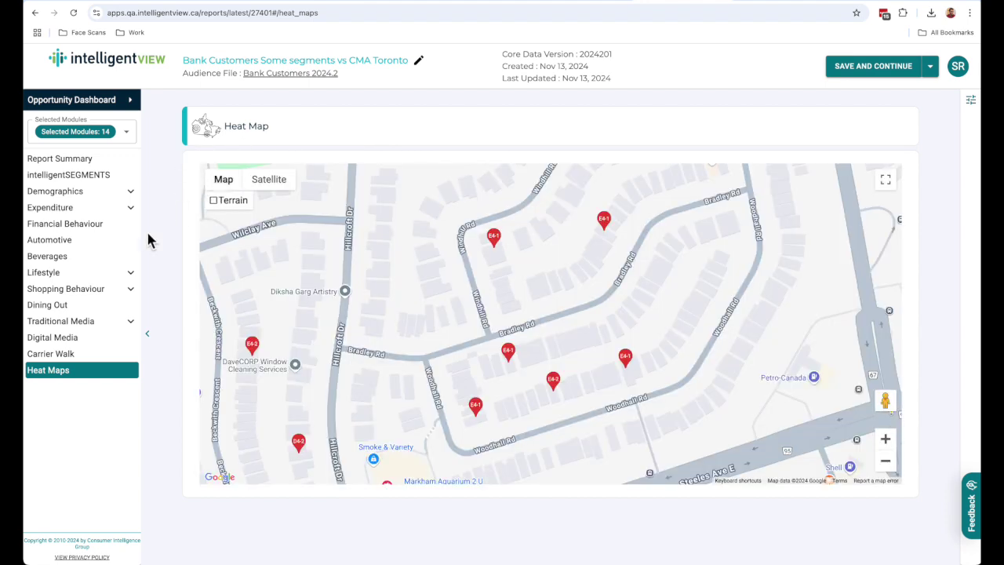